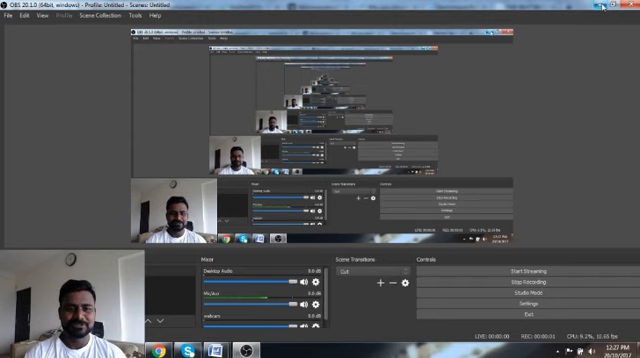
Switch from the OBS recorder to the Firefox window showing electroneum.com
key("alt+Tab")
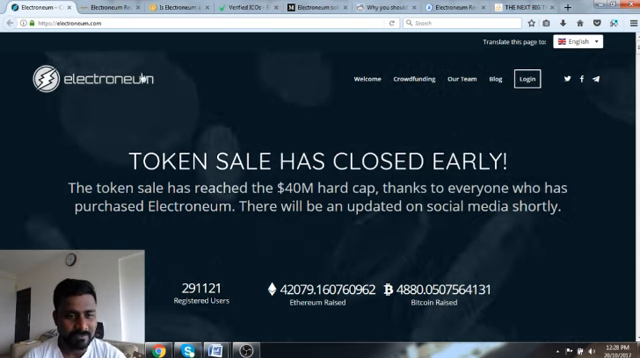
double_click(243, 160)
left_click_drag(243, 160, 520, 160)
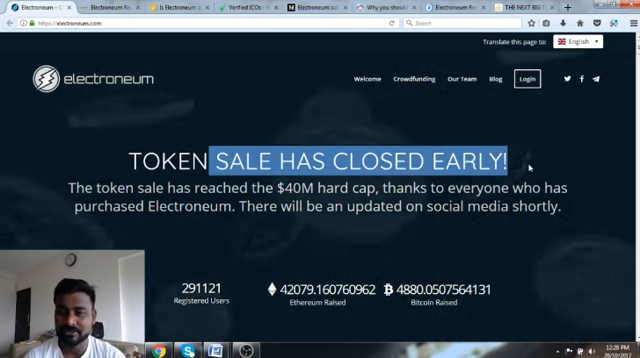
left_click(535, 158)
scroll(502, 128, "down", 1)
scroll(502, 128, "down", 2)
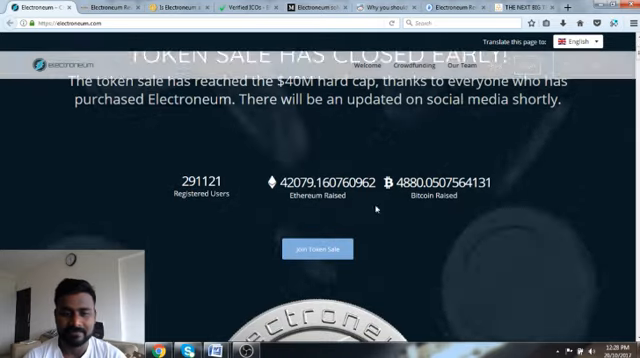
left_click_drag(146, 172, 490, 200)
left_click(319, 211)
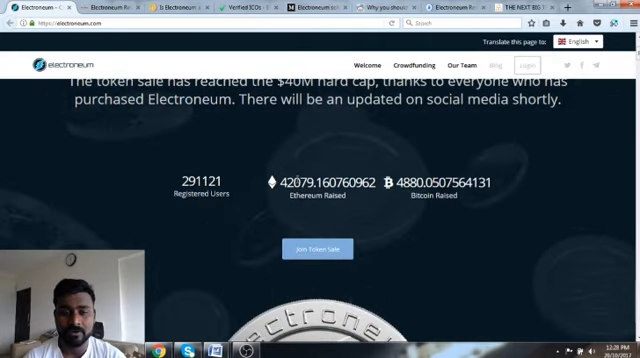
left_click_drag(280, 182, 322, 182)
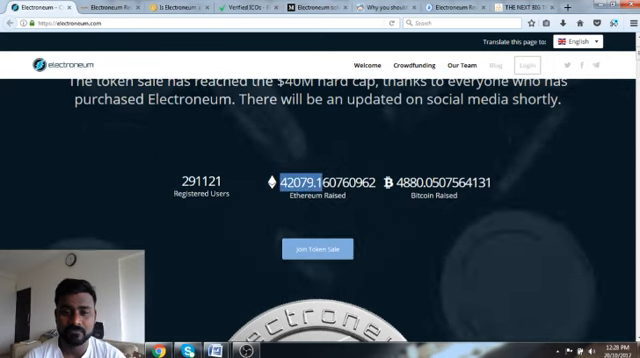
left_click(330, 165)
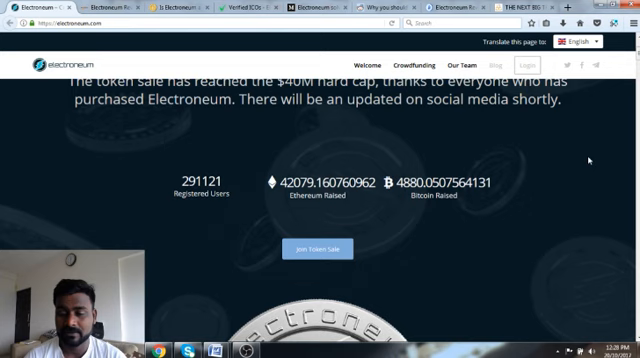
scroll(262, 150, "down", 2)
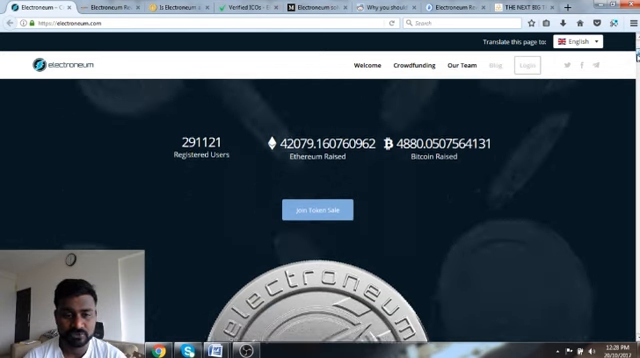
left_click_drag(180, 110, 532, 133)
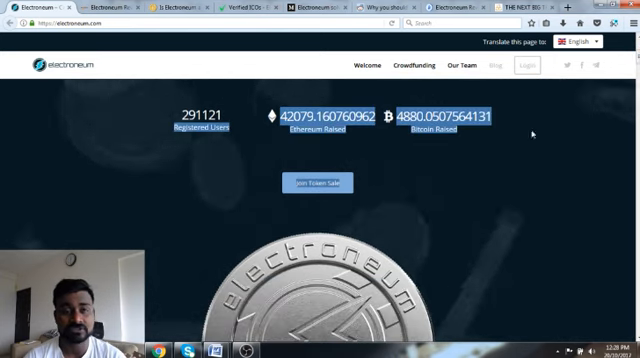
left_click(599, 111)
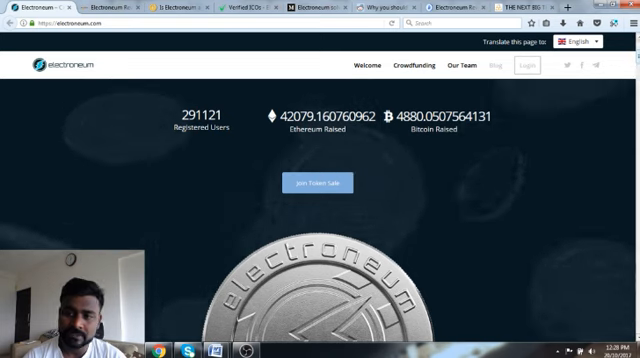
scroll(400, 200, "down", 3)
scroll(400, 200, "down", 3)
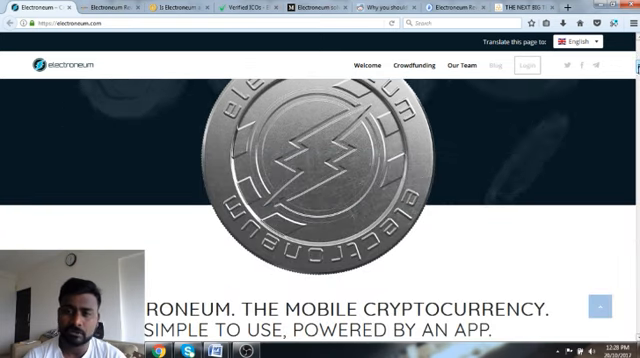
scroll(400, 200, "up", 3)
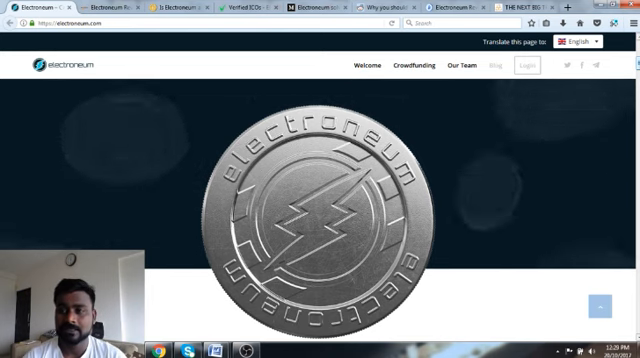
scroll(320, 200, "down", 3)
scroll(320, 200, "down", 2)
scroll(320, 200, "down", 2)
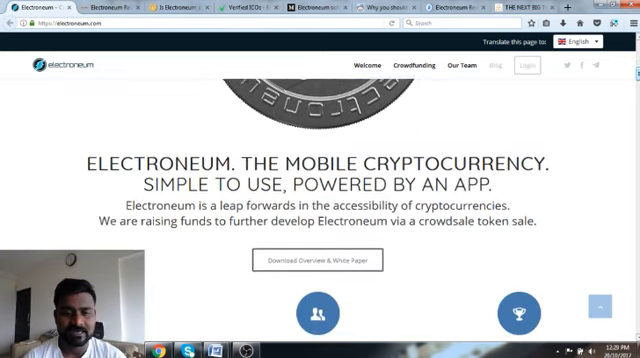
scroll(320, 200, "down", 2)
scroll(320, 200, "down", 2)
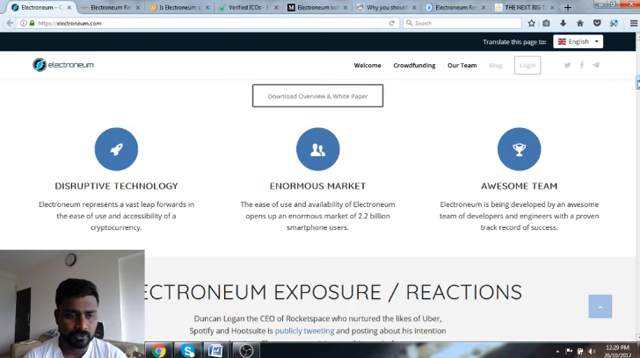
scroll(320, 200, "down", 1)
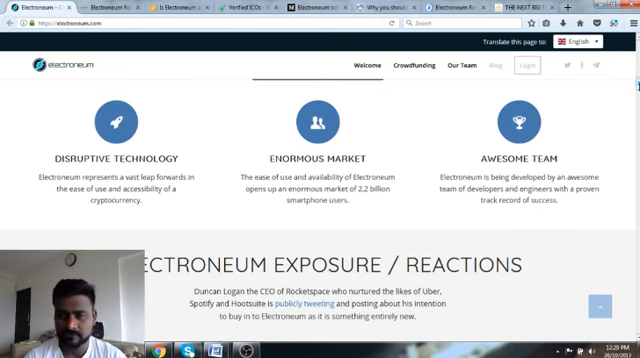
scroll(320, 200, "down", 3)
scroll(320, 200, "down", 3)
scroll(320, 200, "down", 2)
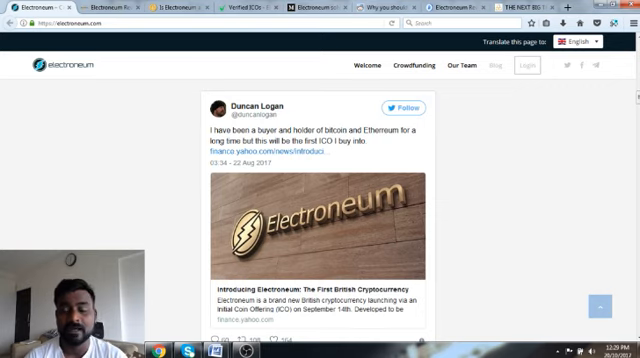
scroll(318, 200, "down", 3)
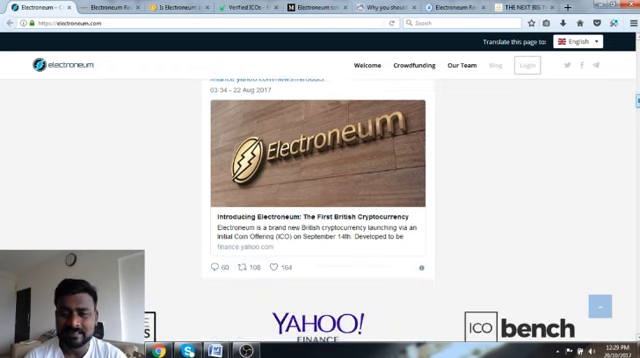
scroll(318, 200, "down", 3)
scroll(318, 200, "down", 3)
scroll(318, 200, "down", 3)
scroll(318, 200, "down", 3)
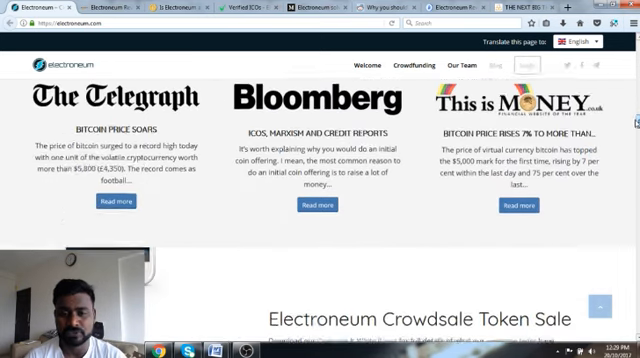
scroll(318, 200, "down", 3)
scroll(318, 200, "down", 2)
scroll(318, 200, "up", 2)
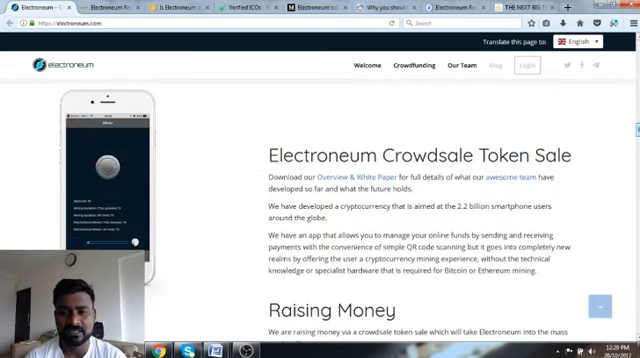
scroll(318, 200, "up", 2)
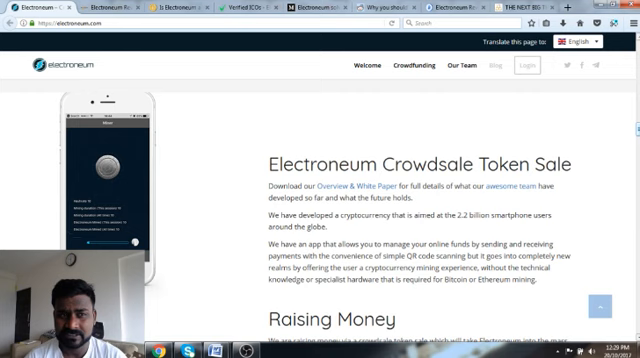
scroll(420, 200, "down", 2)
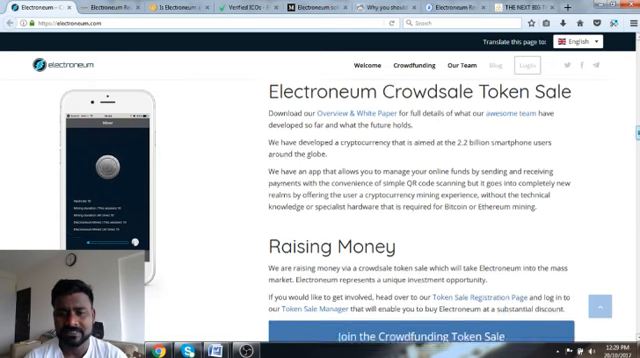
scroll(420, 200, "down", 2)
scroll(420, 200, "down", 1)
scroll(420, 200, "down", 1)
scroll(420, 200, "down", 3)
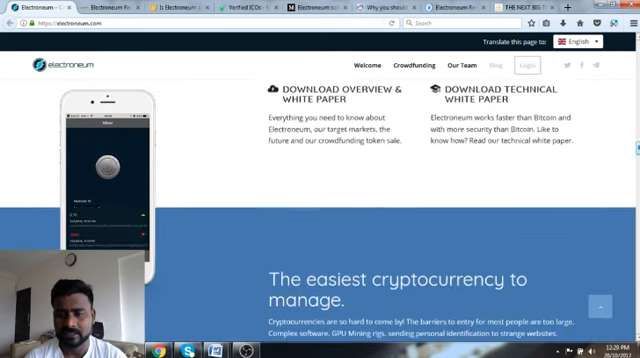
scroll(420, 200, "down", 3)
scroll(420, 200, "down", 1)
scroll(420, 200, "down", 1)
scroll(420, 200, "down", 2)
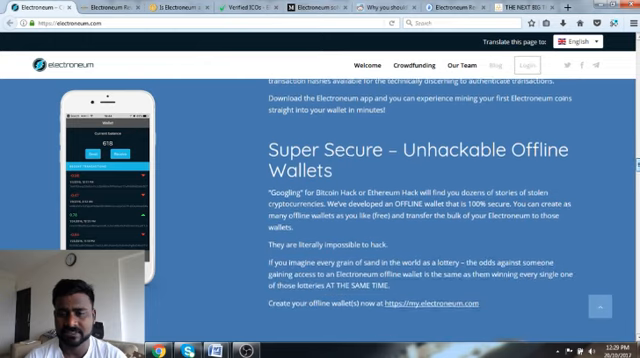
scroll(420, 200, "up", 3)
scroll(420, 200, "up", 2)
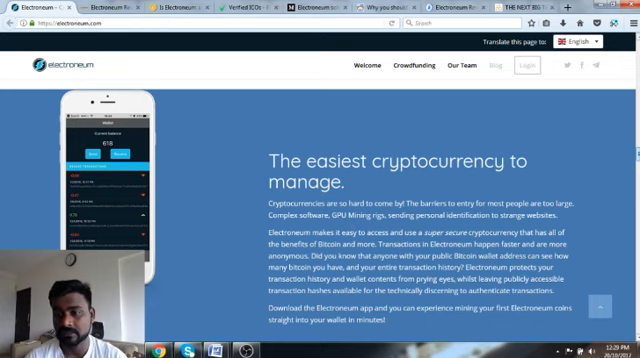
scroll(420, 200, "down", 3)
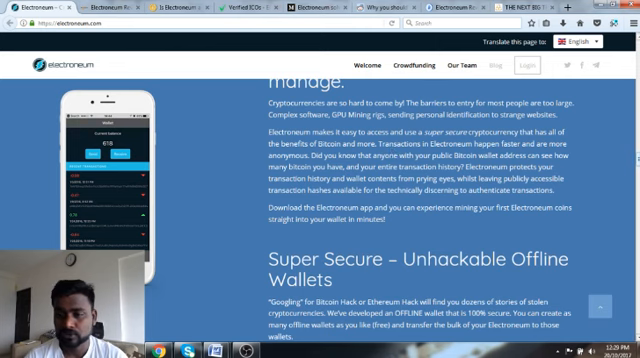
scroll(420, 200, "down", 2)
scroll(420, 200, "down", 2)
scroll(420, 200, "down", 1)
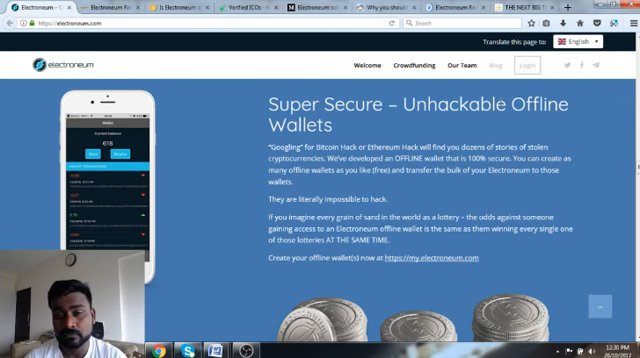
scroll(420, 200, "down", 2)
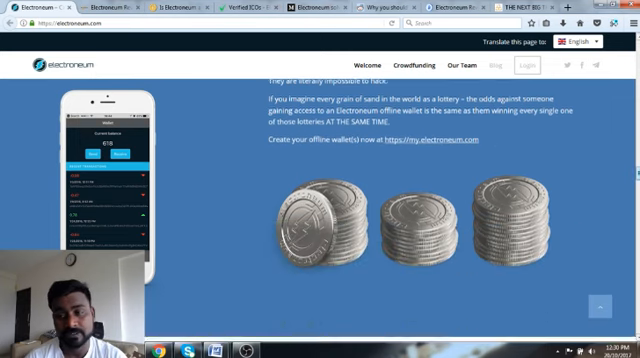
scroll(420, 200, "down", 2)
scroll(420, 200, "down", 2)
scroll(420, 200, "down", 2)
scroll(420, 200, "down", 2)
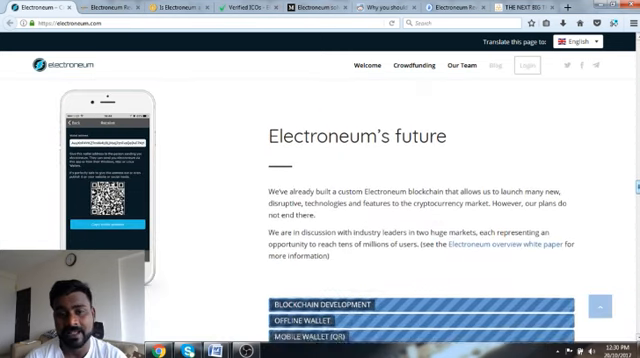
scroll(420, 200, "down", 1)
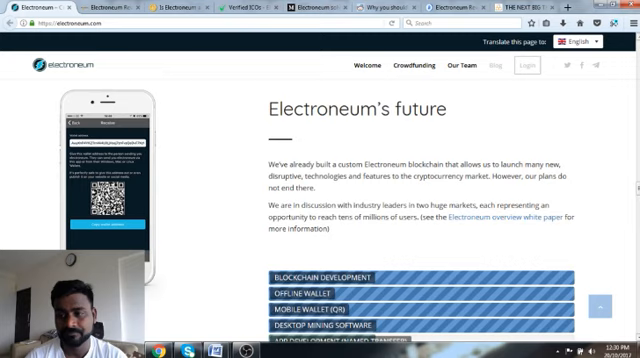
scroll(420, 200, "down", 5)
scroll(420, 200, "down", 2)
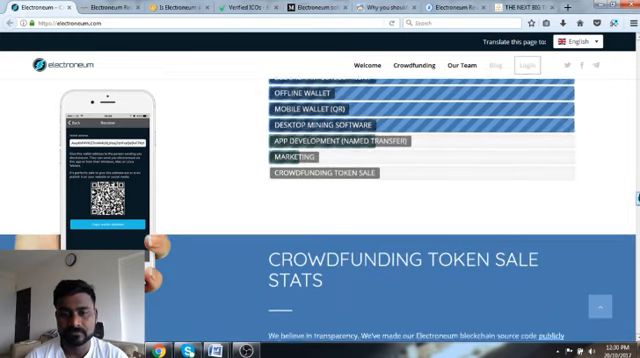
scroll(559, 183, "up", 3)
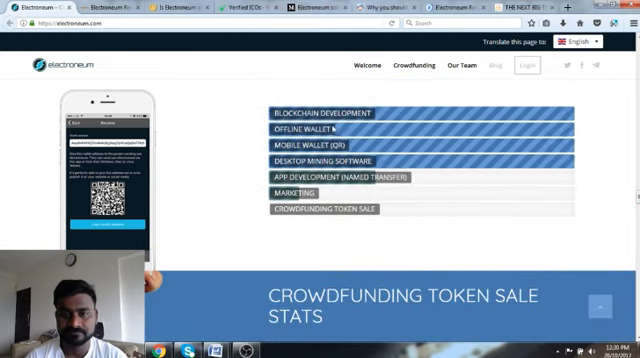
scroll(567, 185, "up", 2)
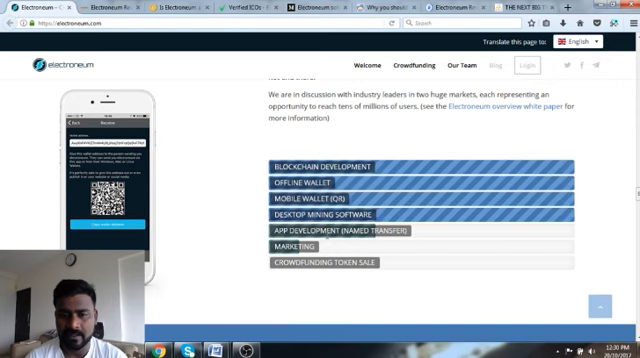
scroll(353, 247, "down", 3)
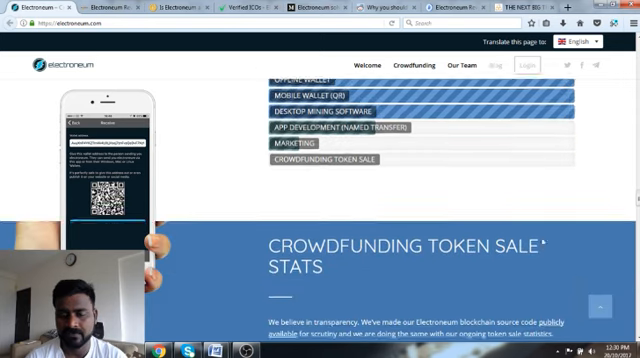
scroll(353, 247, "down", 5)
scroll(538, 240, "down", 3)
scroll(505, 215, "down", 5)
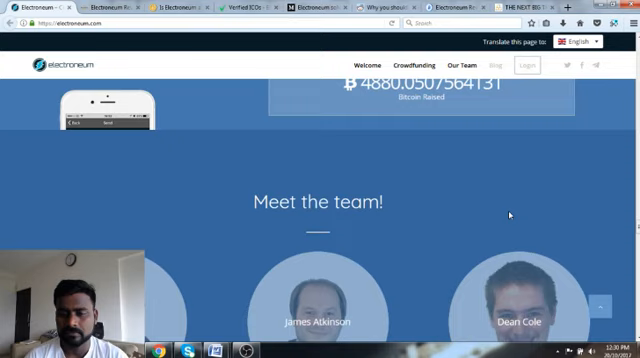
scroll(510, 215, "down", 3)
scroll(510, 215, "down", 3)
scroll(200, 170, "up", 2)
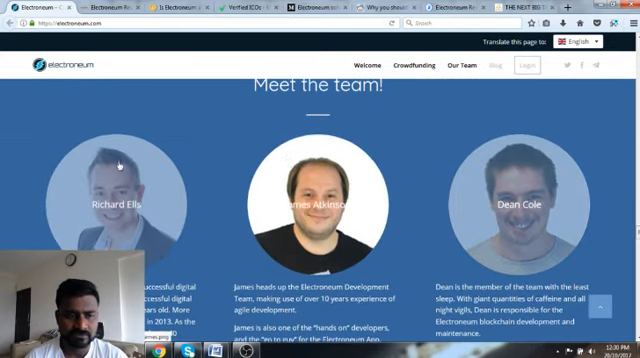
scroll(120, 204, "down", 3)
scroll(295, 180, "down", 3)
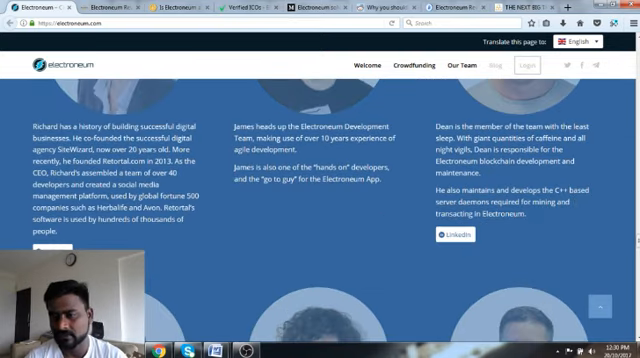
scroll(290, 180, "up", 3)
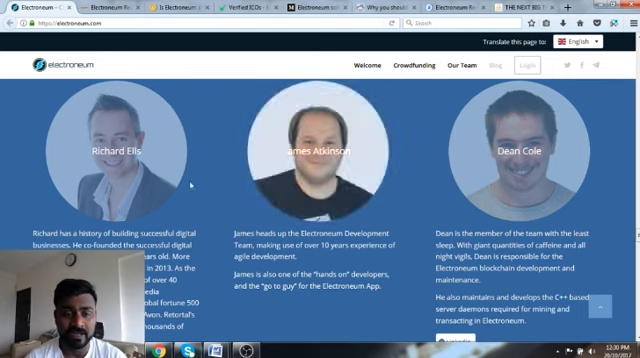
scroll(220, 160, "down", 2)
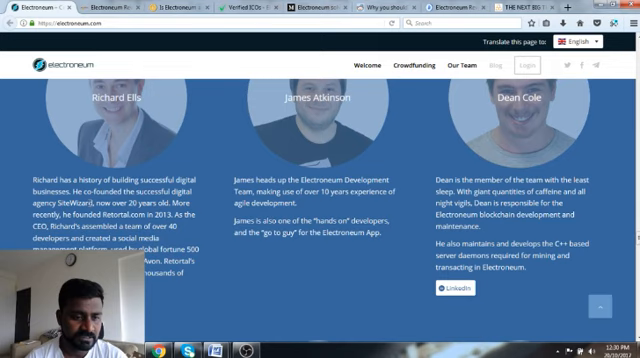
left_click_drag(61, 214, 139, 225)
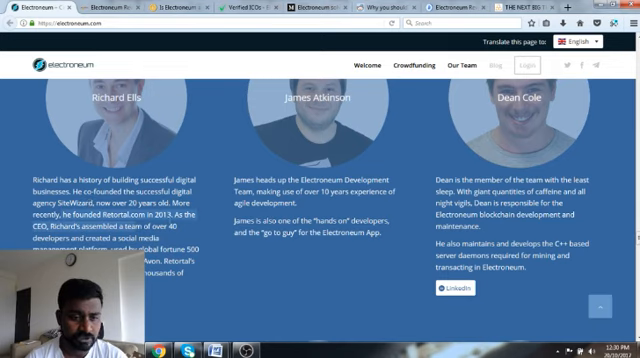
left_click(196, 239)
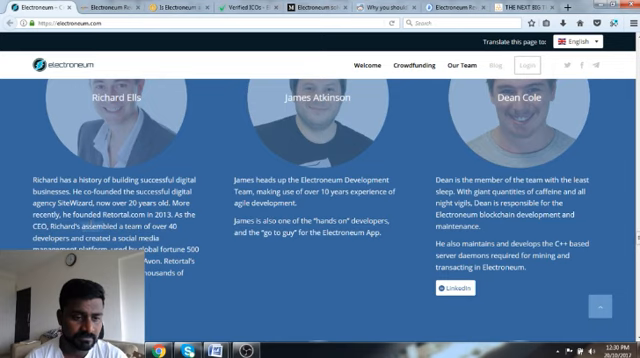
left_click_drag(81, 226, 190, 228)
left_click(200, 236)
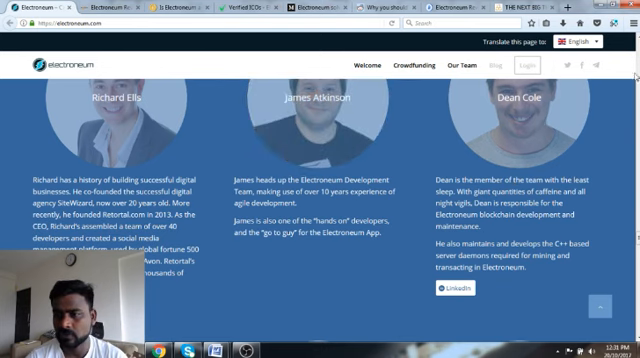
scroll(320, 200, "down", 5)
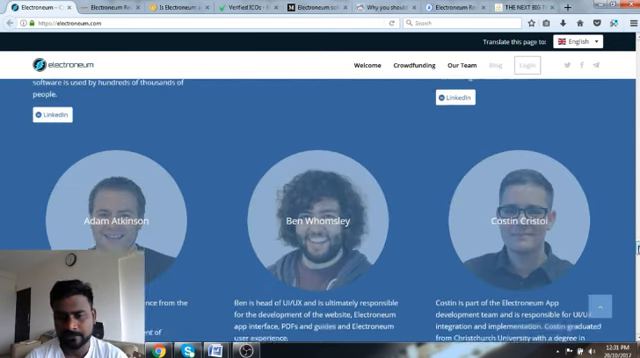
scroll(320, 200, "down", 3)
scroll(320, 200, "down", 3)
scroll(320, 200, "down", 3)
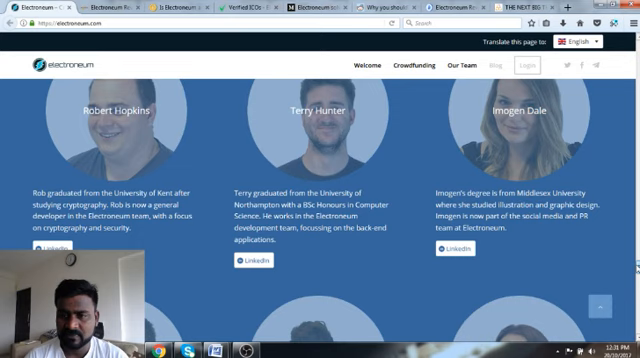
scroll(320, 200, "up", 1)
scroll(320, 200, "down", 2)
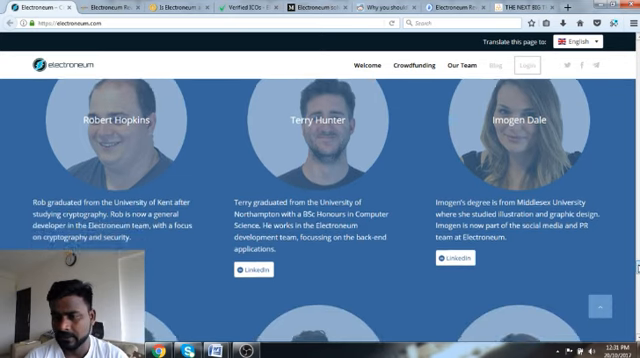
scroll(320, 200, "down", 2)
scroll(320, 200, "down", 2)
scroll(320, 200, "down", 2)
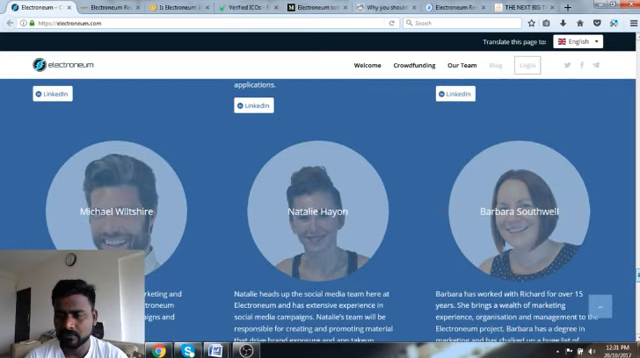
scroll(320, 200, "down", 1)
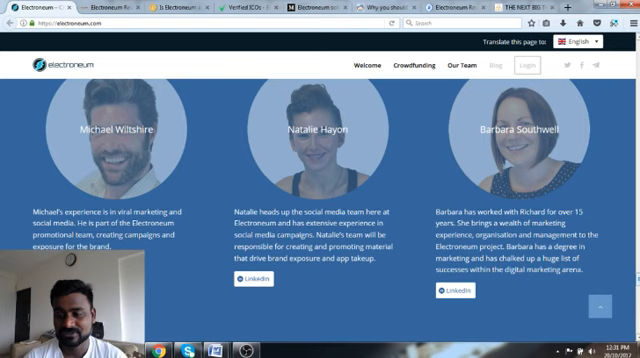
scroll(320, 200, "down", 2)
scroll(320, 200, "down", 3)
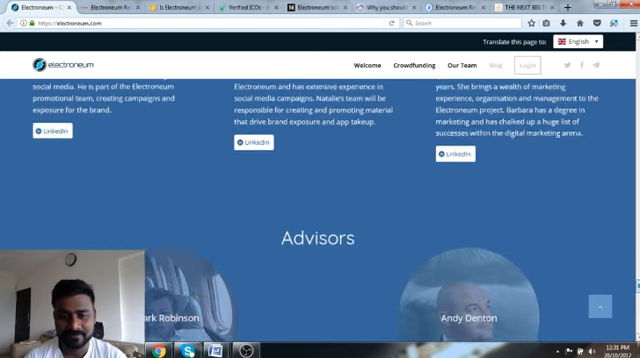
scroll(320, 200, "down", 3)
scroll(320, 200, "down", 2)
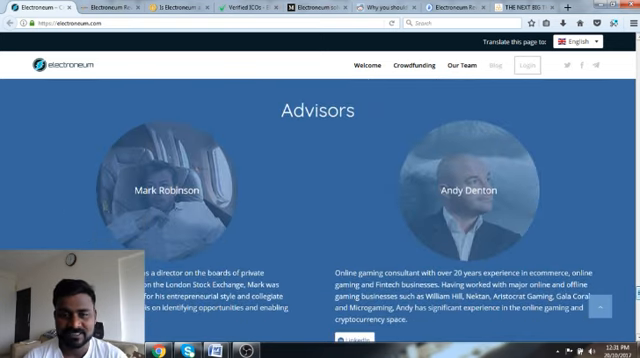
scroll(320, 200, "down", 3)
scroll(320, 200, "down", 3)
scroll(320, 200, "down", 3)
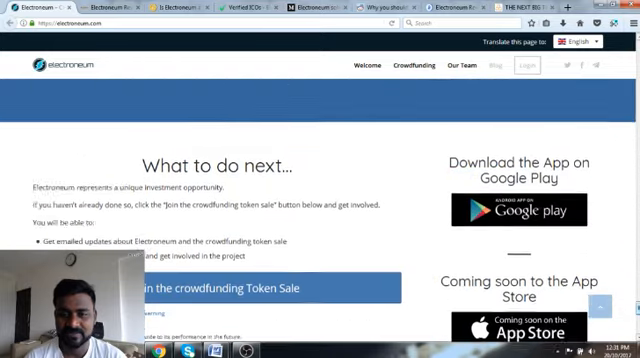
scroll(320, 200, "up", 1)
scroll(320, 200, "down", 2)
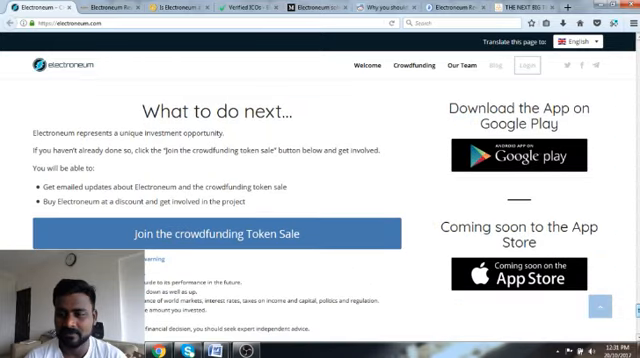
scroll(320, 200, "down", 1)
scroll(320, 200, "up", 3)
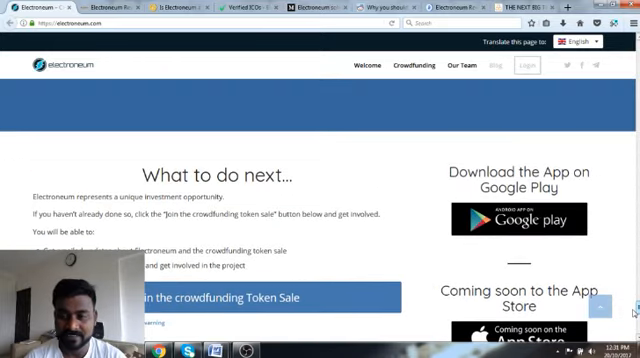
scroll(320, 200, "down", 1)
scroll(320, 200, "down", 1)
scroll(320, 200, "up", 3)
scroll(320, 200, "up", 4)
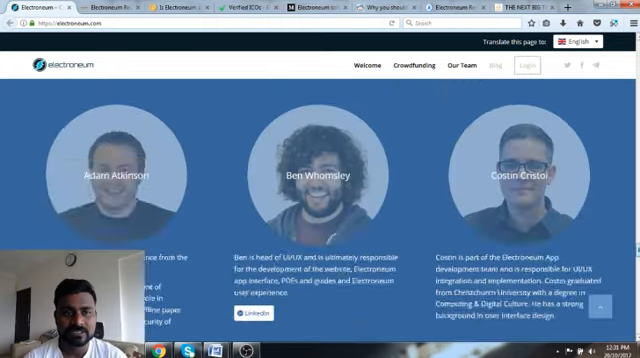
scroll(320, 200, "up", 5)
scroll(320, 200, "up", 3)
scroll(320, 200, "up", 5)
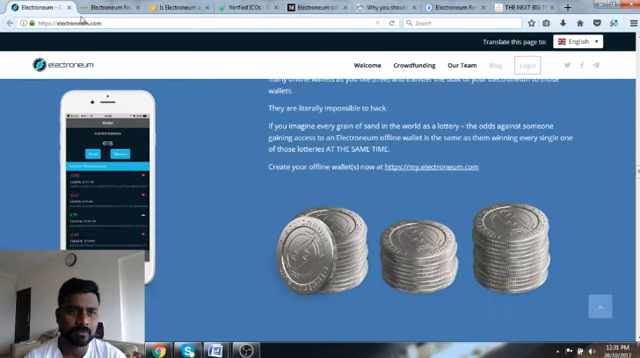
Switch to the Bitcoin Exchange Guide review and highlight the opening definition of Electroneum
left_click(82, 8)
scroll(358, 104, "up", 3)
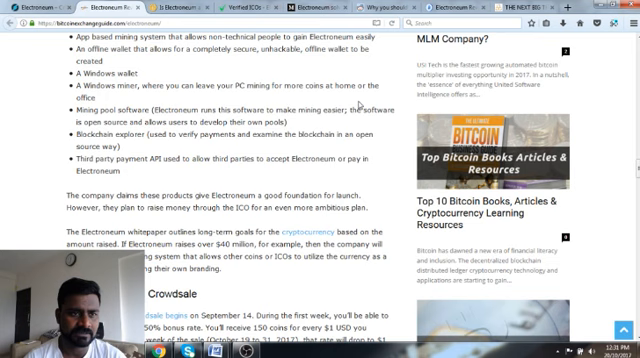
scroll(280, 70, "up", 5)
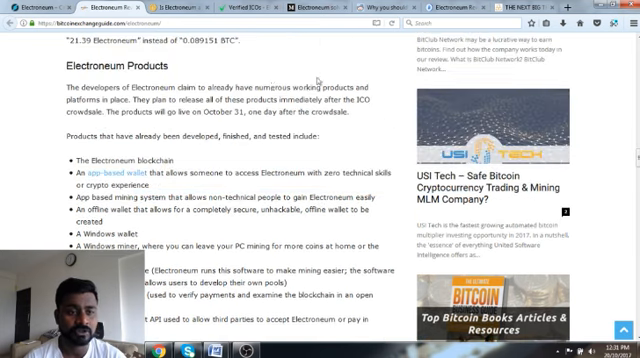
scroll(280, 70, "up", 5)
scroll(170, 112, "up", 4)
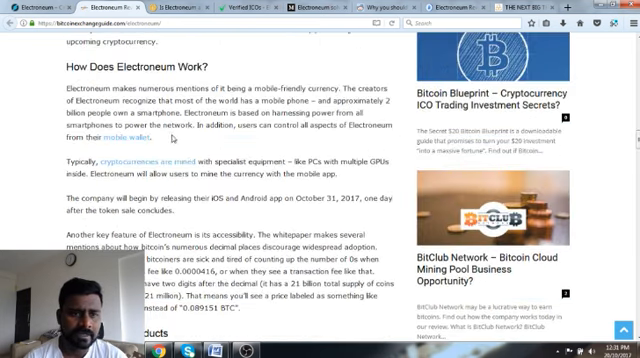
scroll(150, 141, "up", 4)
scroll(150, 141, "up", 4)
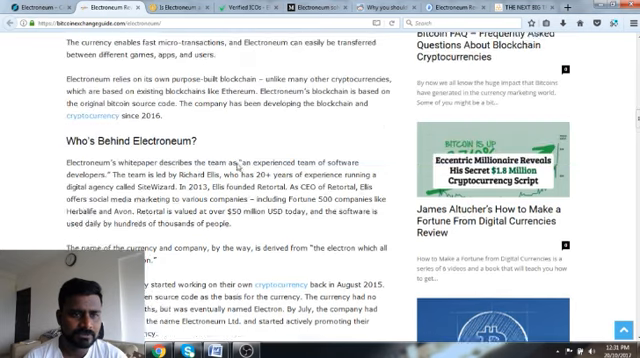
scroll(240, 176, "up", 2)
scroll(240, 176, "up", 3)
scroll(240, 176, "up", 4)
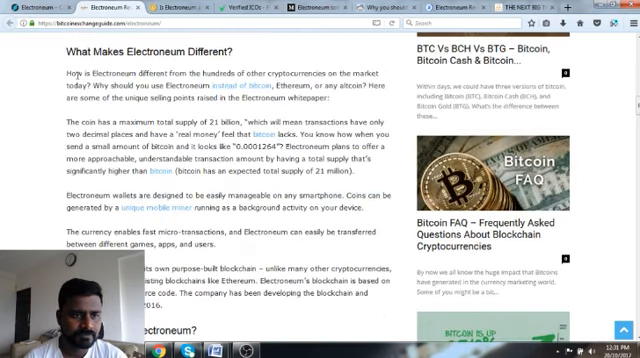
scroll(165, 135, "up", 4)
scroll(165, 135, "up", 5)
scroll(115, 188, "up", 1)
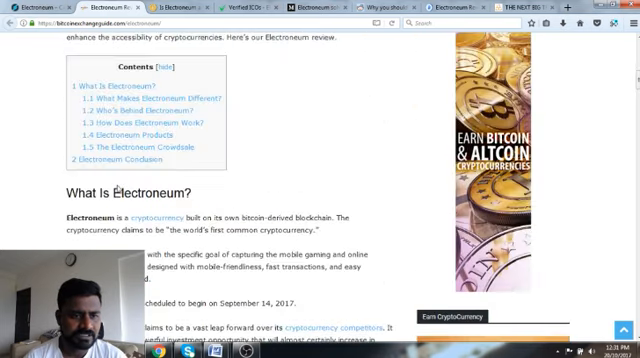
left_click_drag(66, 217, 318, 230)
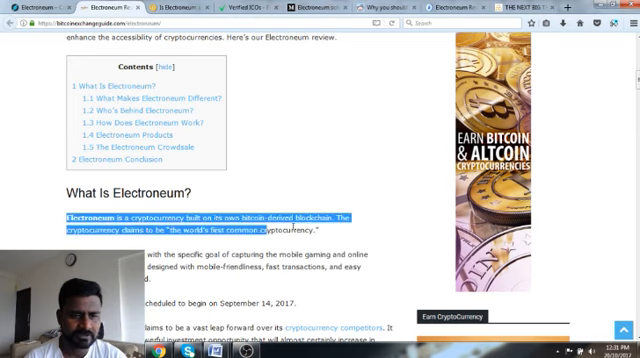
left_click(358, 175)
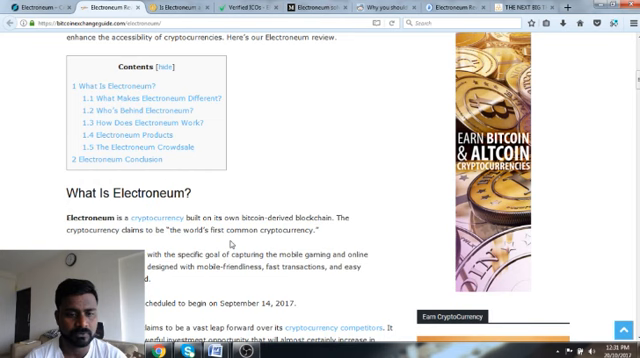
scroll(336, 77, "down", 3)
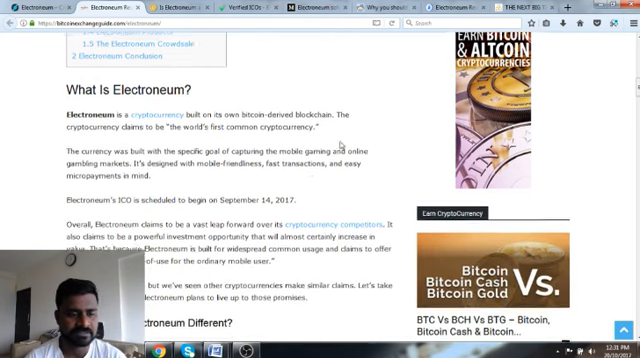
scroll(336, 100, "down", 1)
scroll(300, 160, "down", 2)
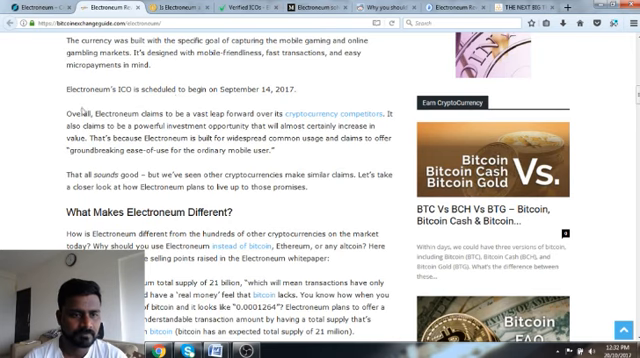
scroll(82, 110, "down", 3)
Highlight the 'What Makes Electroneum Different?' heading, its opening line and the unique selling points phrase
left_click_drag(70, 104, 304, 108)
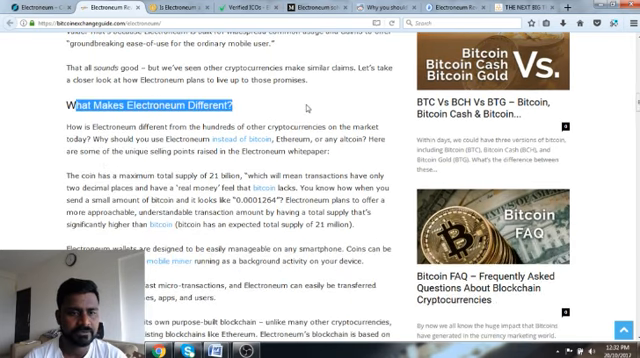
left_click(136, 137)
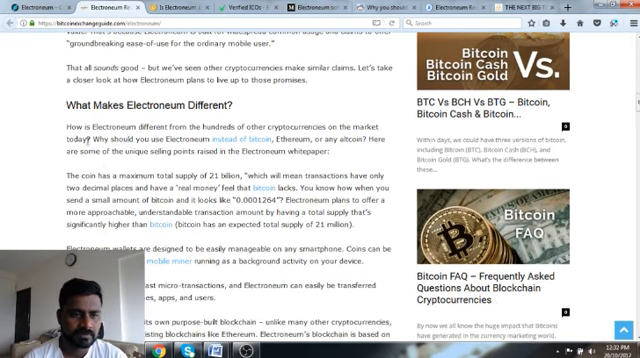
left_click_drag(68, 127, 292, 128)
left_click(283, 148)
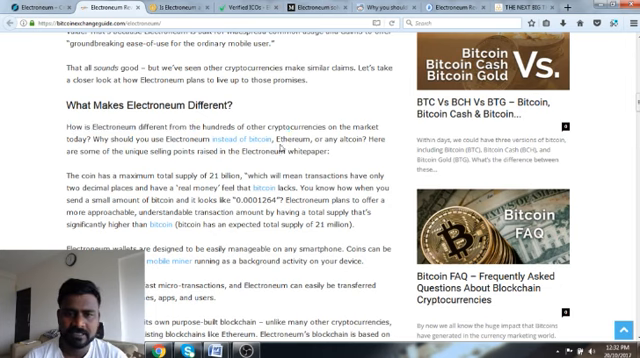
left_click_drag(76, 152, 330, 152)
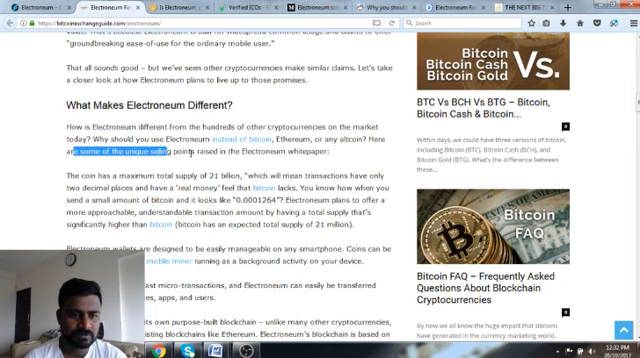
Highlight the 21 billion maximum supply sentence and the amount 0.0001264
left_click(350, 155)
scroll(350, 155, "down", 2)
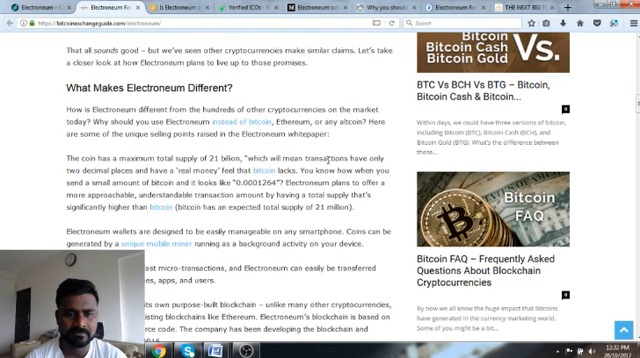
mouse_move(68, 122)
left_mouse_down()
mouse_move(272, 123)
mouse_move(305, 135)
mouse_move(137, 135)
left_mouse_up()
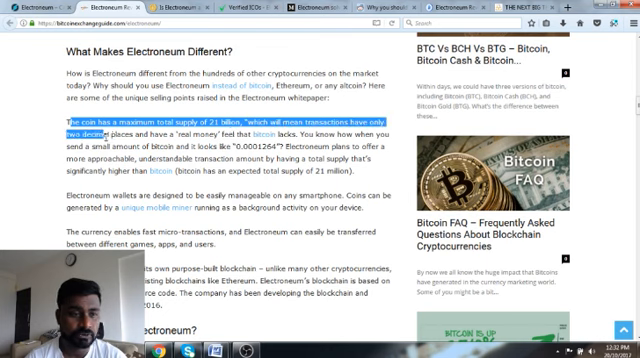
left_click(256, 137)
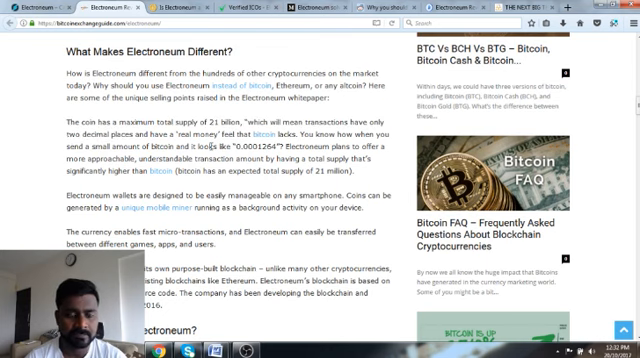
left_click_drag(235, 145, 277, 145)
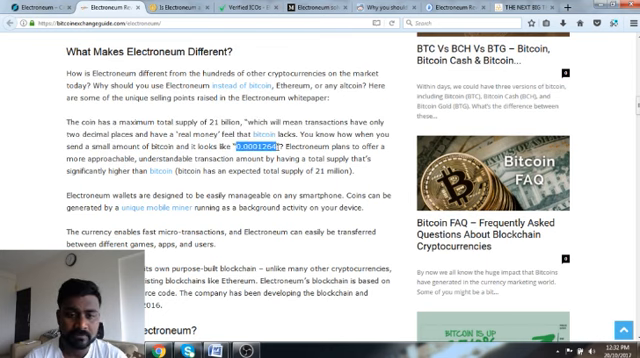
left_click(222, 172)
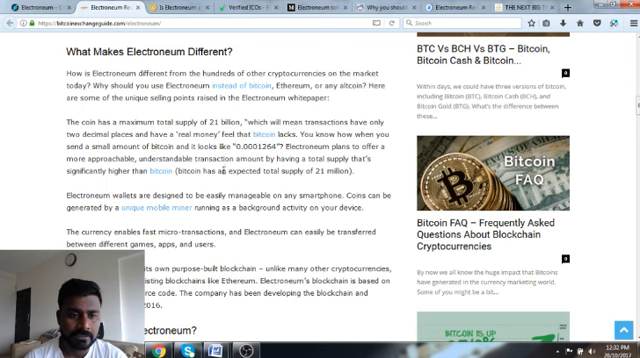
scroll(178, 233, "down", 2)
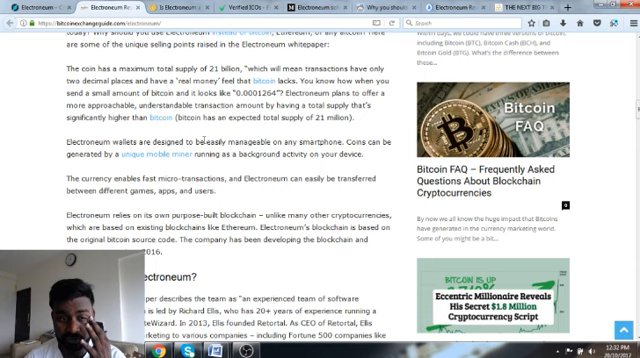
scroll(205, 140, "up", 2)
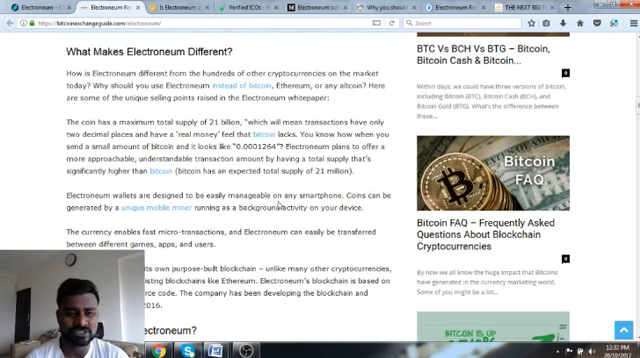
scroll(257, 157, "down", 1)
scroll(214, 140, "down", 1)
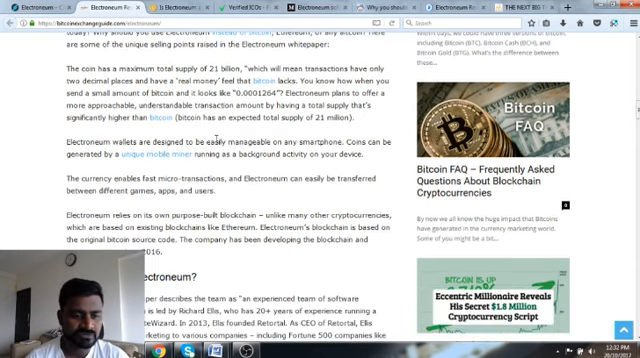
scroll(215, 140, "down", 2)
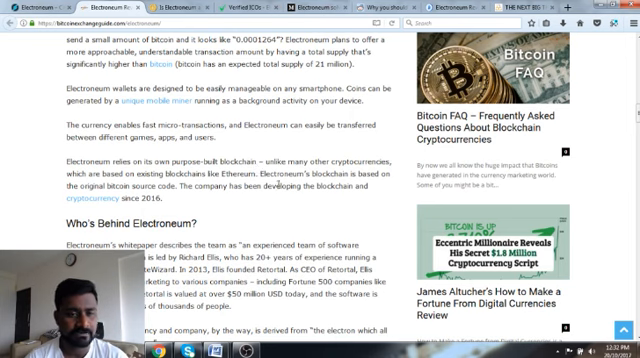
scroll(278, 186, "down", 2)
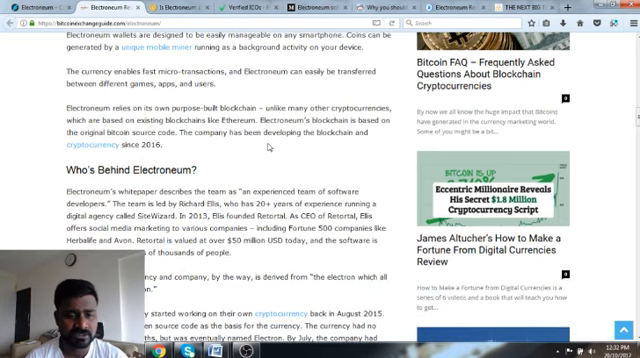
scroll(268, 147, "down", 2)
scroll(322, 137, "down", 2)
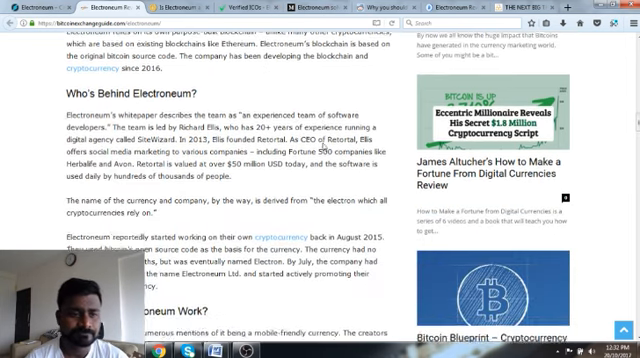
Highlight the 'Who's Behind Electroneum?' heading and the sentence on who leads the team
left_click_drag(74, 62, 170, 62)
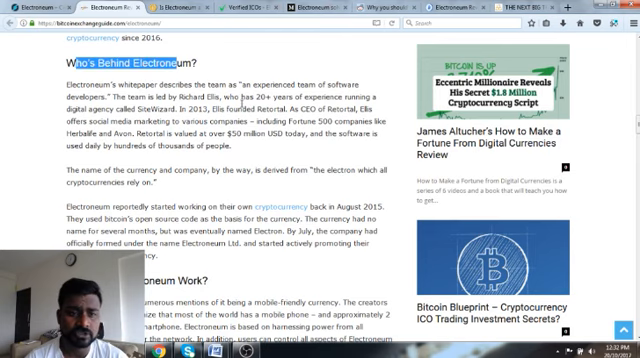
left_click(213, 100)
left_click_drag(116, 97, 303, 97)
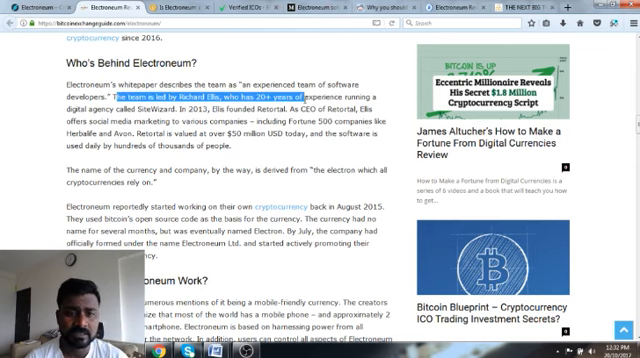
scroll(268, 172, "down", 2)
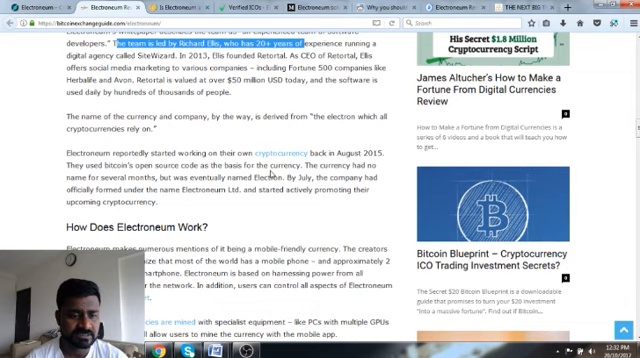
scroll(268, 180, "down", 1)
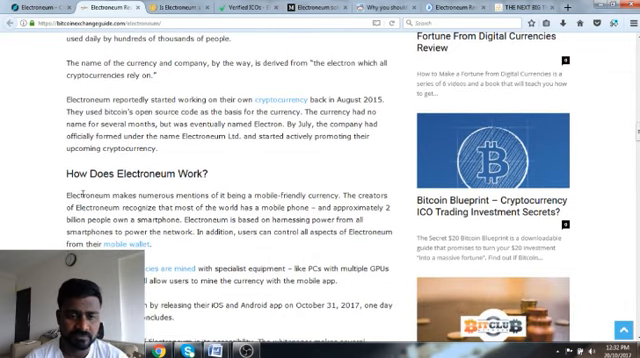
Highlight the mobile-friendly currency lines about phone owners, smartphone power and mobile wallet control
mouse_move(76, 196)
left_mouse_down()
mouse_move(362, 196)
mouse_move(340, 196)
left_mouse_up()
left_click_drag(90, 208, 393, 213)
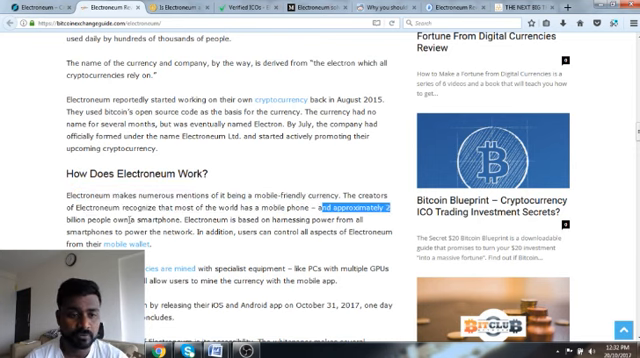
mouse_move(112, 219)
left_mouse_down()
mouse_move(305, 232)
mouse_move(158, 232)
mouse_move(200, 232)
left_mouse_up()
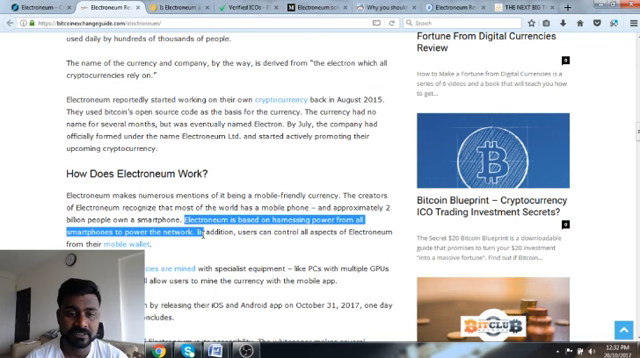
left_click_drag(243, 232, 386, 247)
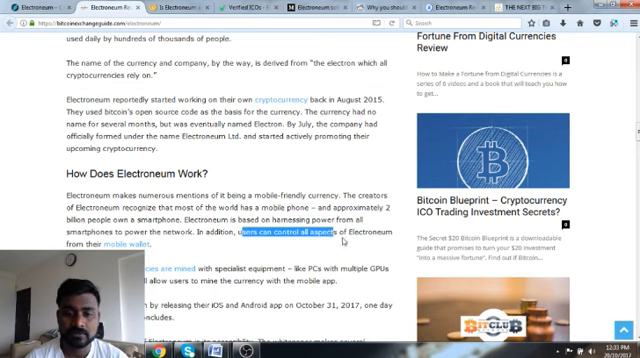
left_click(257, 250)
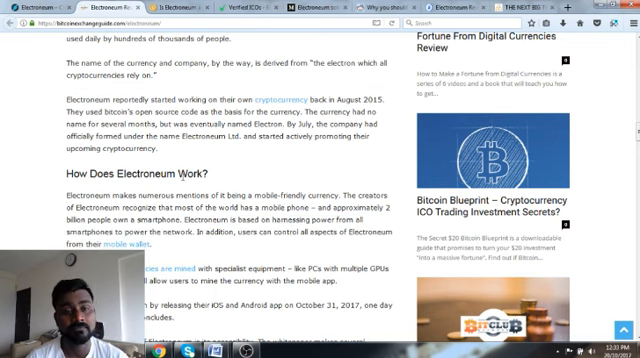
scroll(257, 250, "down", 3)
scroll(197, 196, "down", 2)
scroll(190, 140, "down", 2)
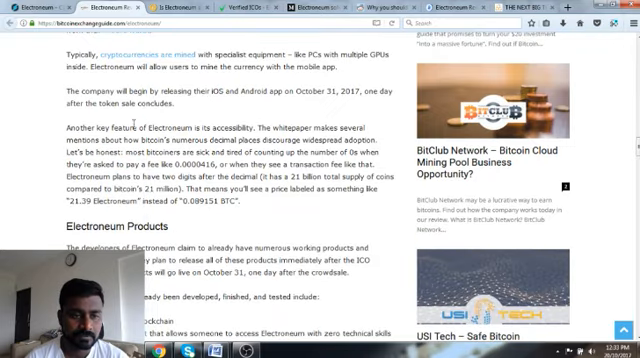
Highlight the sentences on specialist mining equipment and mining with the mobile app
left_click_drag(97, 54, 346, 66)
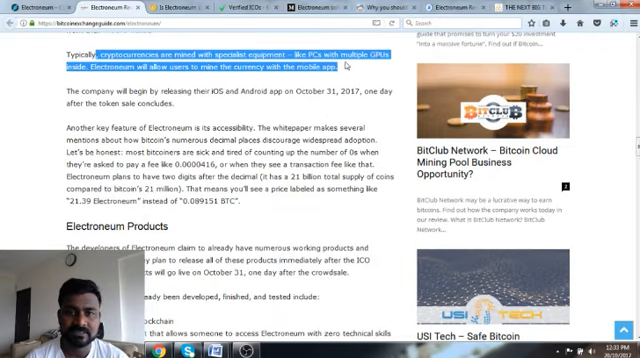
left_click(99, 79)
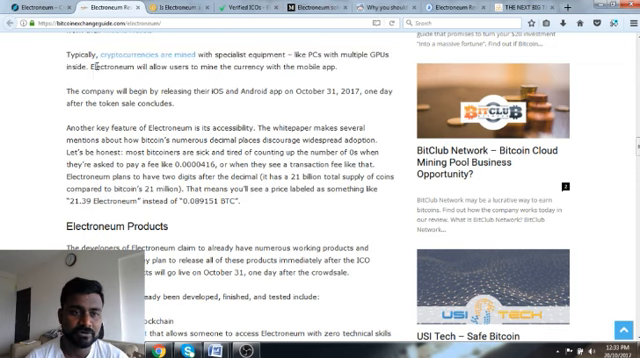
left_click_drag(95, 66, 340, 72)
left_click(350, 74)
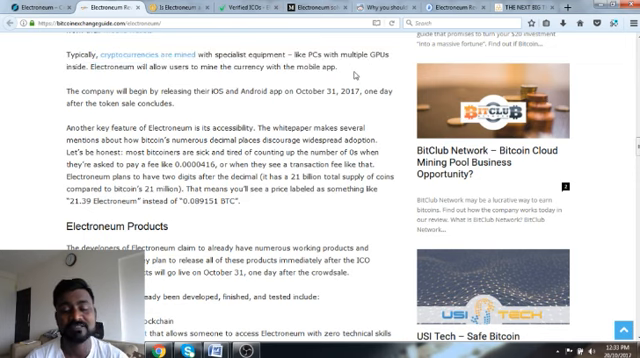
scroll(340, 80, "up", 2)
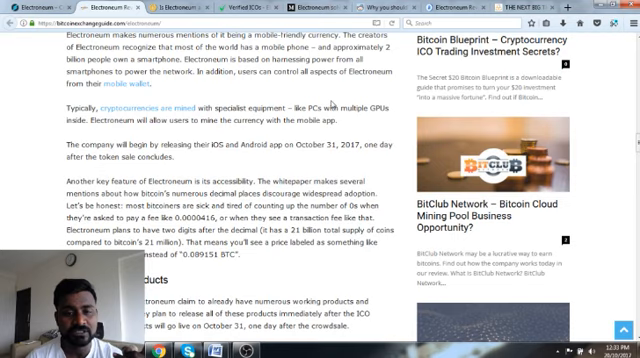
scroll(336, 156, "up", 3)
scroll(336, 156, "up", 1)
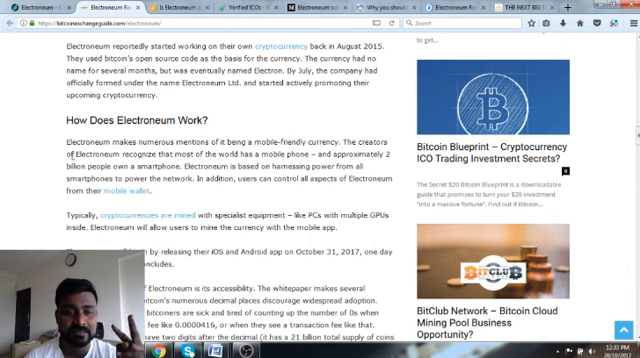
scroll(115, 172, "down", 2)
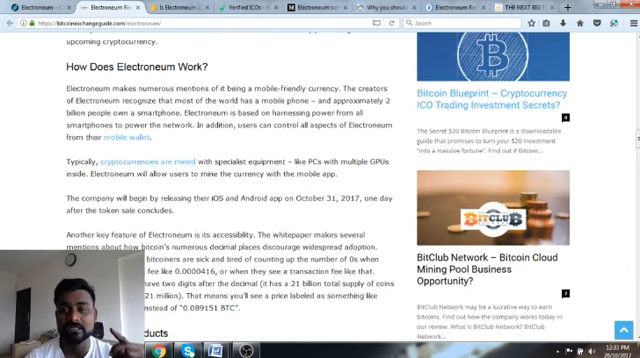
scroll(155, 143, "down", 2)
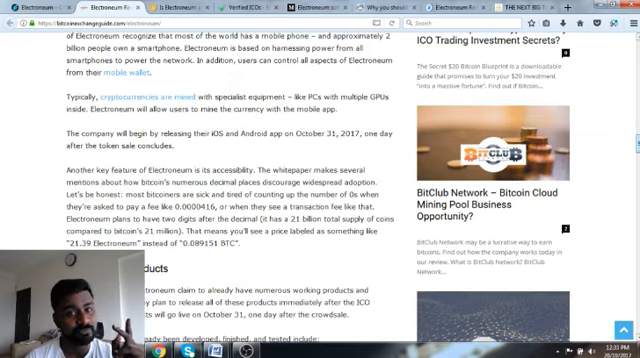
scroll(155, 143, "down", 1)
scroll(155, 143, "down", 1)
scroll(155, 143, "down", 1)
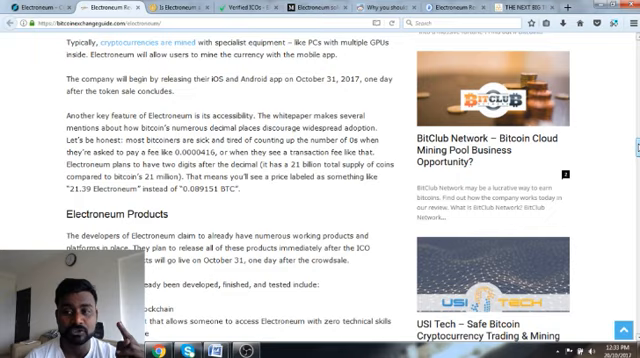
scroll(155, 143, "down", 1)
scroll(155, 143, "down", 1)
scroll(356, 167, "down", 1)
scroll(356, 167, "down", 1)
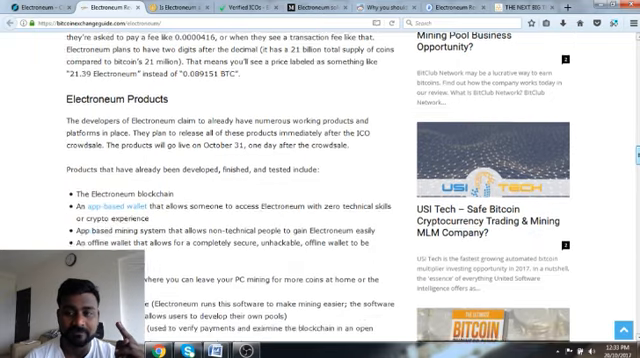
scroll(356, 167, "down", 1)
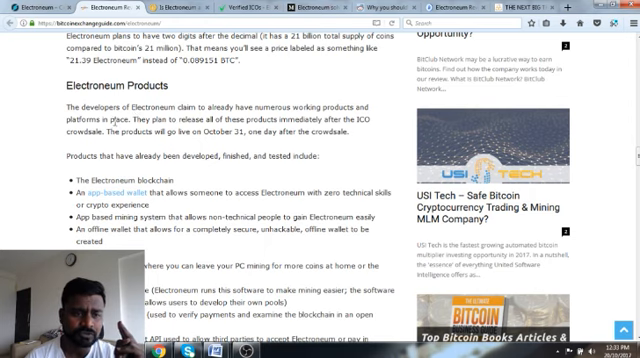
scroll(84, 96, "down", 1)
scroll(84, 96, "down", 1)
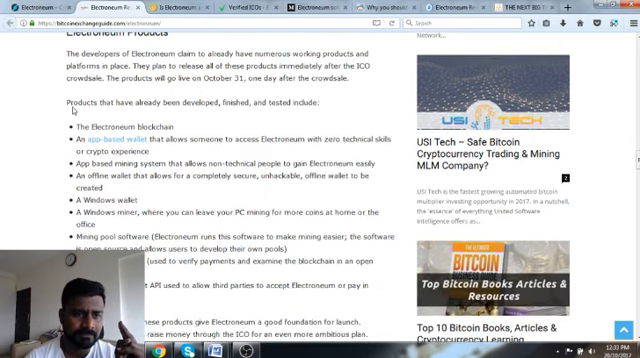
Highlight the line introducing already-developed products and the Electroneum blockchain item
left_click_drag(66, 102, 320, 104)
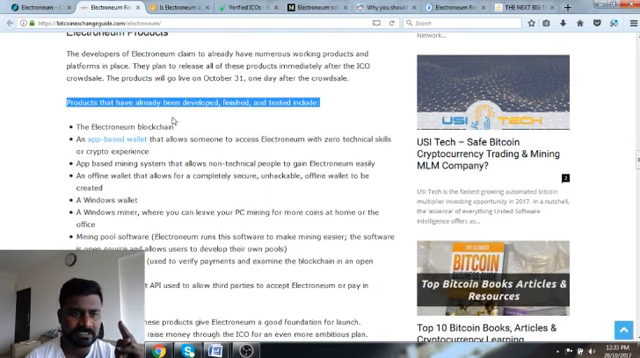
left_click(176, 126)
left_click_drag(78, 126, 175, 127)
left_click(236, 128)
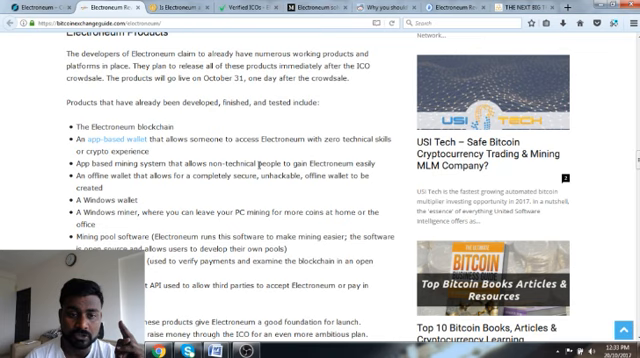
Highlight the offline wallet, Windows wallet, mining pool software and Windows miner items
left_click_drag(77, 176, 294, 179)
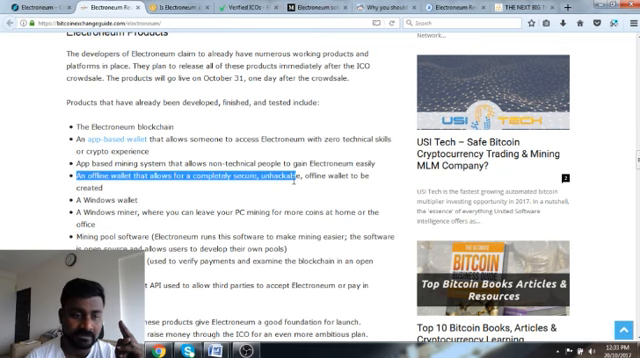
left_click(186, 201)
left_click_drag(84, 200, 138, 201)
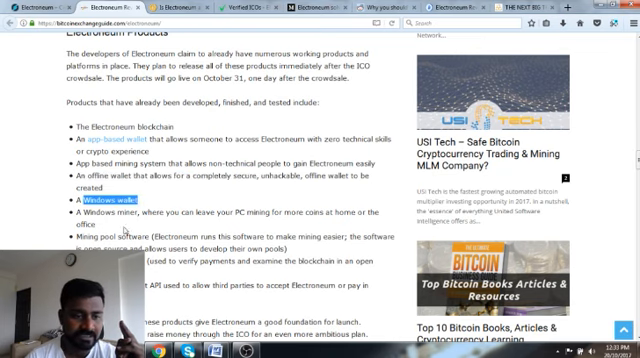
left_click_drag(77, 237, 148, 237)
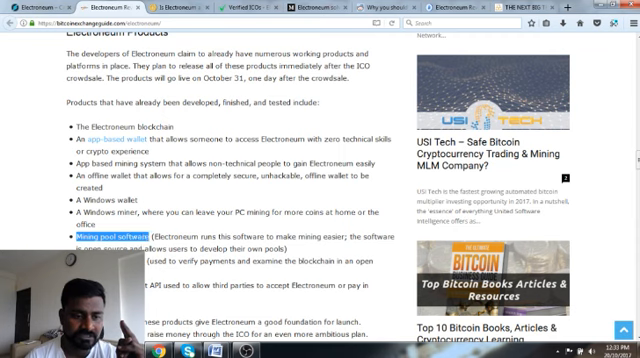
left_click(200, 250)
left_click_drag(77, 212, 137, 212)
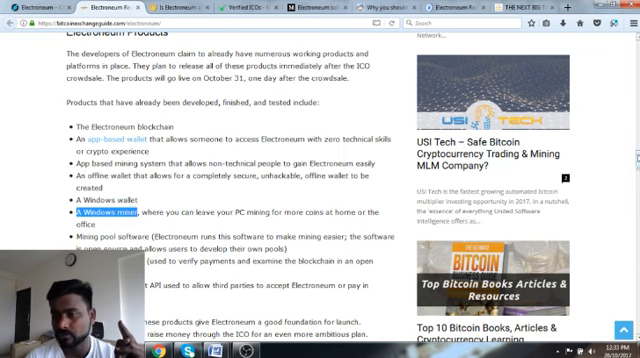
scroll(137, 212, "down", 5)
scroll(137, 212, "down", 3)
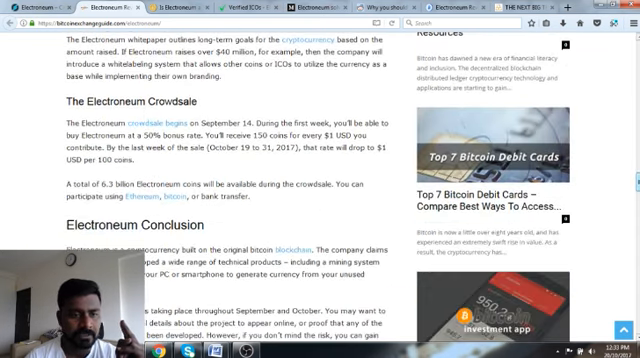
Highlight the Crowdsale heading and the sentence about 150 coins for every $1 USD
left_click_drag(70, 101, 241, 110)
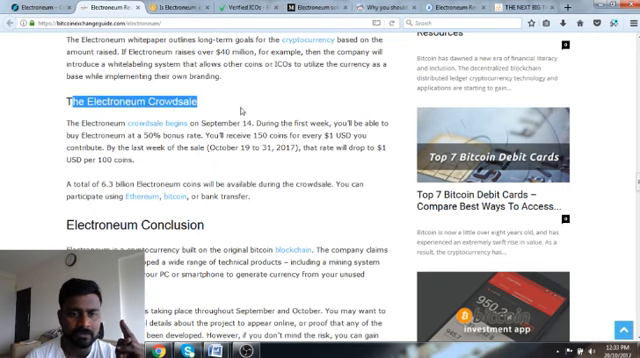
left_click(334, 120)
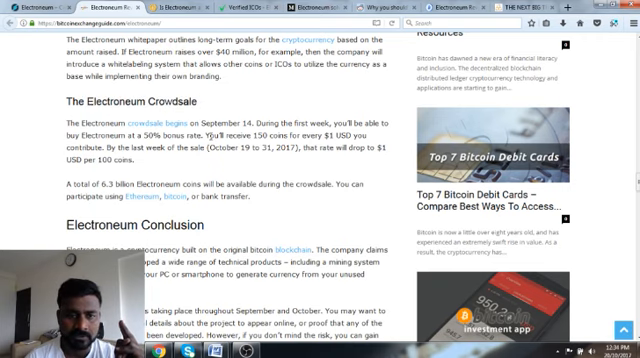
left_click_drag(207, 135, 333, 148)
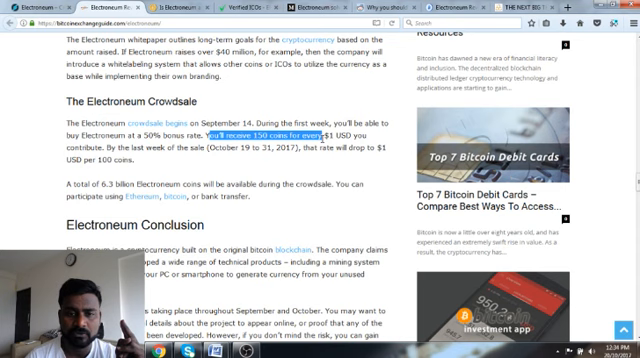
left_click_drag(323, 135, 365, 135)
left_click(190, 171)
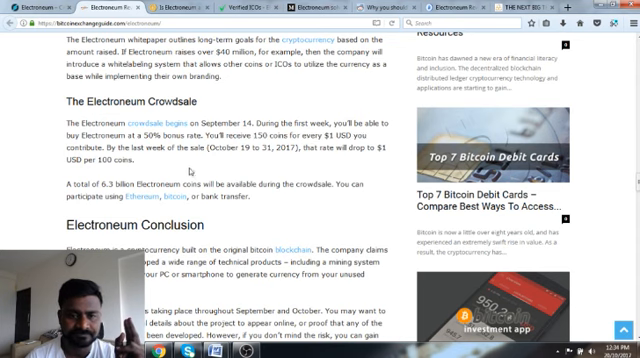
scroll(190, 171, "down", 2)
scroll(150, 150, "down", 1)
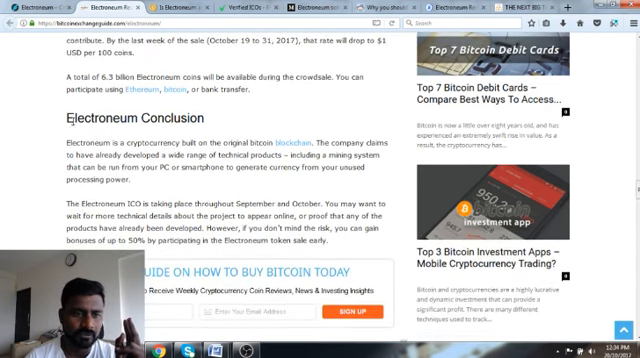
Highlight the Conclusion heading, its opening sentence and the claim about developed technical products
left_click_drag(72, 120, 224, 126)
left_click_drag(72, 143, 296, 148)
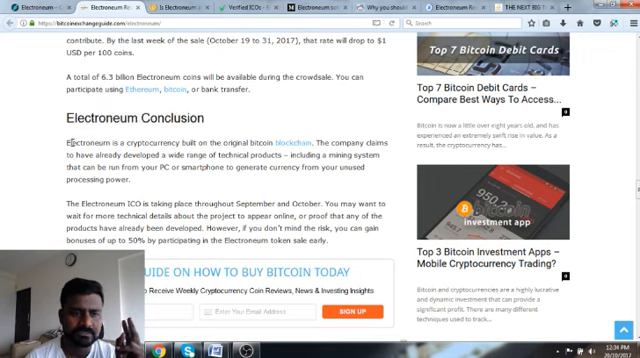
left_click(262, 148)
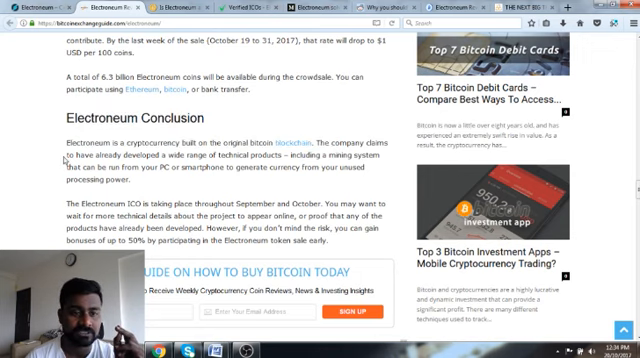
mouse_move(66, 156)
left_mouse_down()
mouse_move(300, 156)
mouse_move(330, 168)
left_mouse_up()
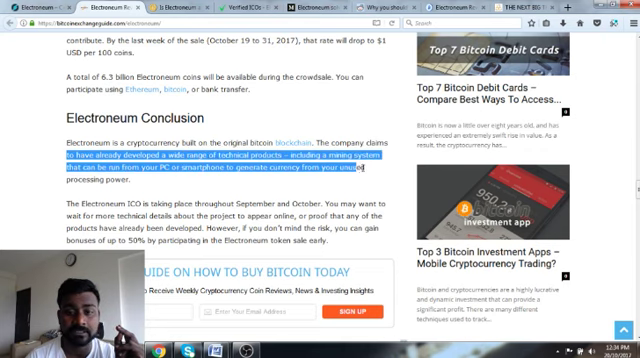
left_click(175, 178)
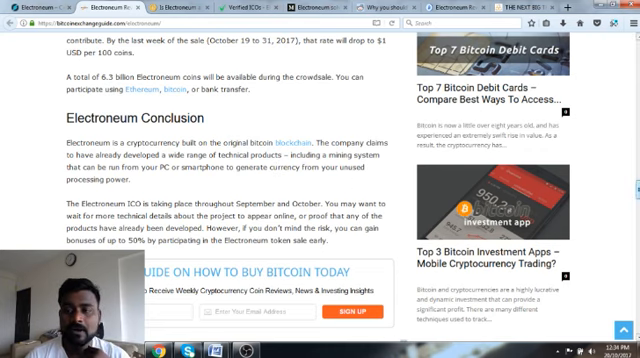
scroll(300, 180, "up", 4)
scroll(300, 180, "down", 4)
scroll(300, 180, "down", 3)
scroll(300, 180, "up", 5)
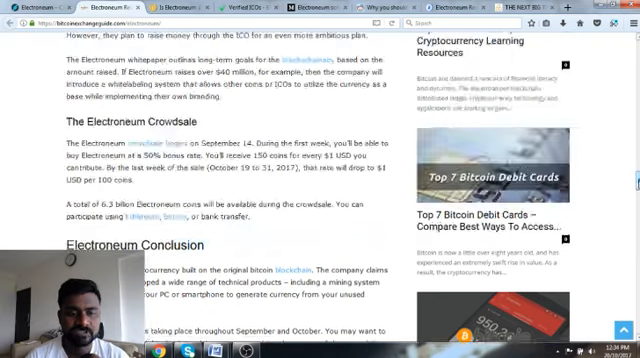
scroll(300, 180, "up", 5)
scroll(300, 180, "up", 5)
scroll(300, 180, "up", 5)
scroll(300, 180, "up", 3)
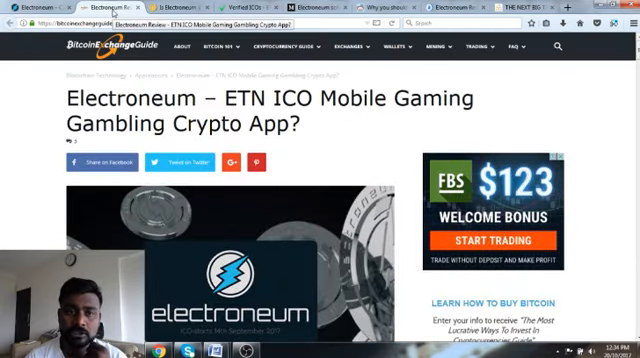
Highlight the Bitcointalk post saying Electroneum is not a scam, then move to the VerifiedICOs review
left_click(176, 7)
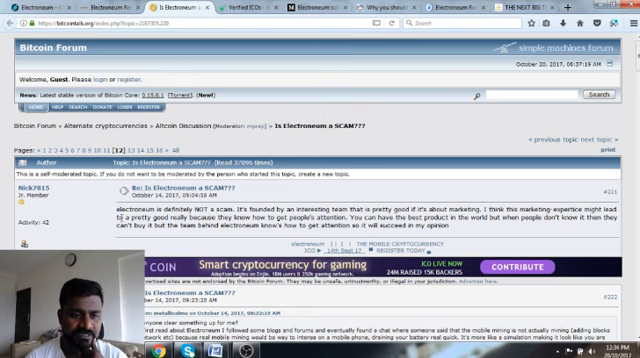
left_click_drag(116, 209, 440, 228)
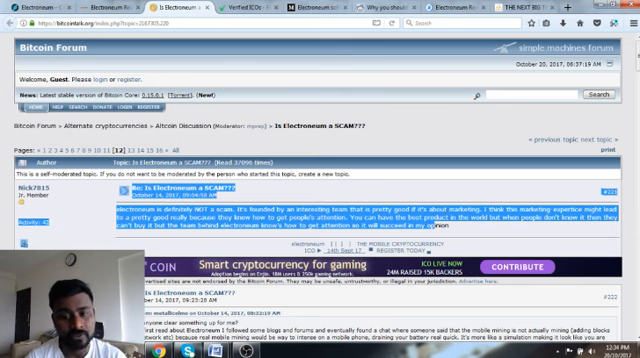
left_click(577, 208)
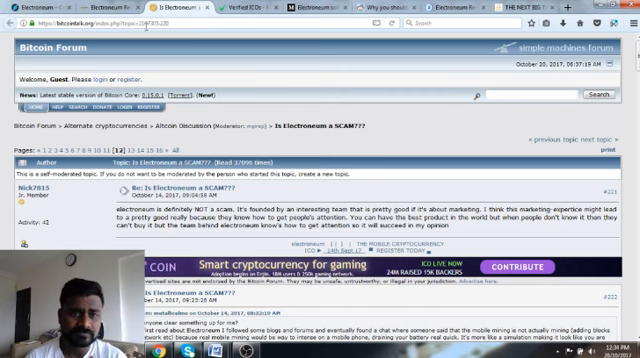
left_click(245, 7)
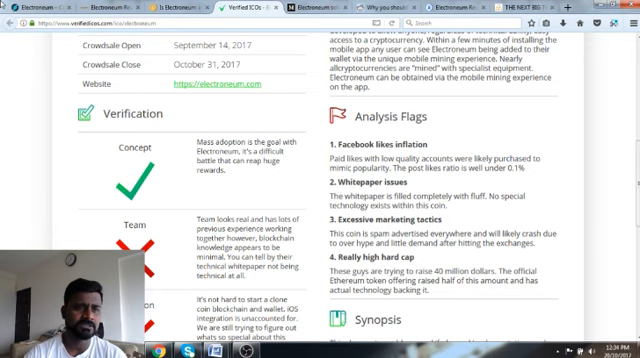
Check the review's web address and highlight the October 31, 2017 crowdsale close date
left_click(170, 25)
left_click(148, 23)
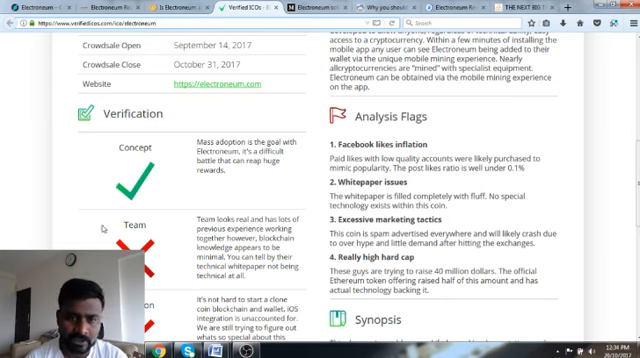
scroll(110, 160, "up", 4)
scroll(110, 160, "up", 5)
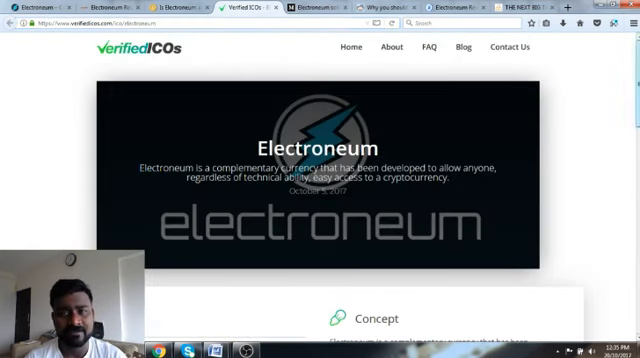
scroll(110, 160, "down", 3)
scroll(110, 160, "down", 2)
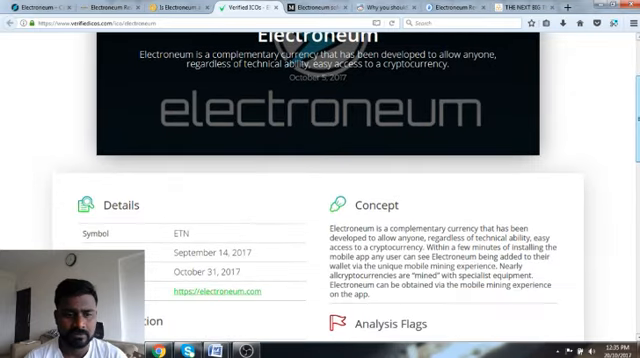
scroll(110, 160, "down", 1)
scroll(110, 160, "down", 1)
scroll(110, 160, "down", 1)
scroll(110, 160, "down", 1)
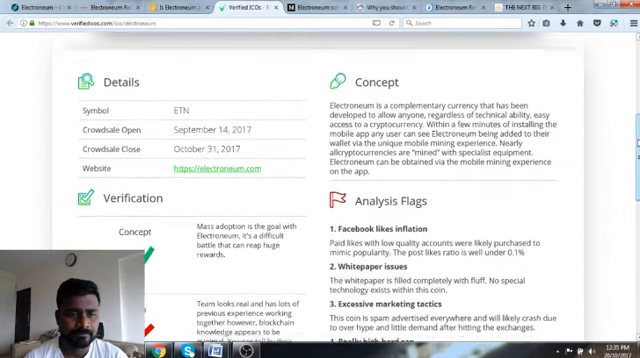
scroll(110, 160, "down", 1)
scroll(110, 160, "down", 1)
scroll(110, 160, "down", 1)
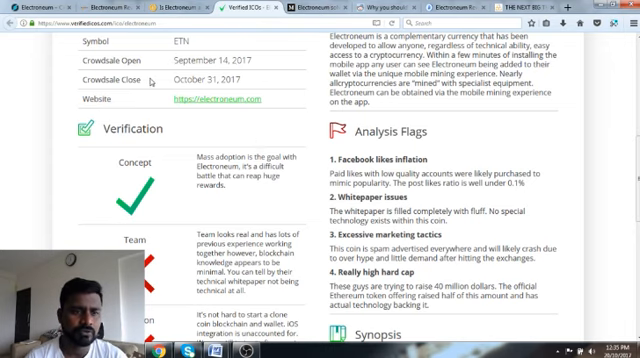
left_click_drag(120, 80, 210, 80)
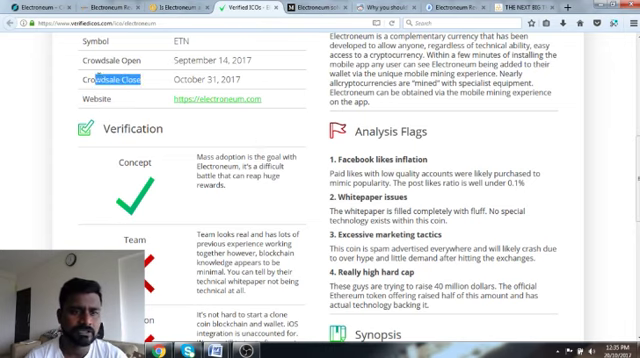
left_click(253, 92)
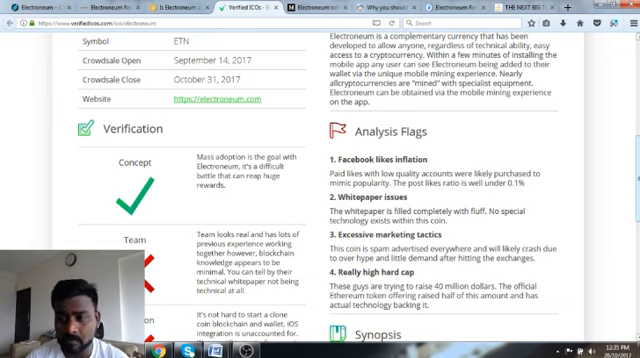
scroll(320, 180, "up", 1)
scroll(320, 180, "up", 1)
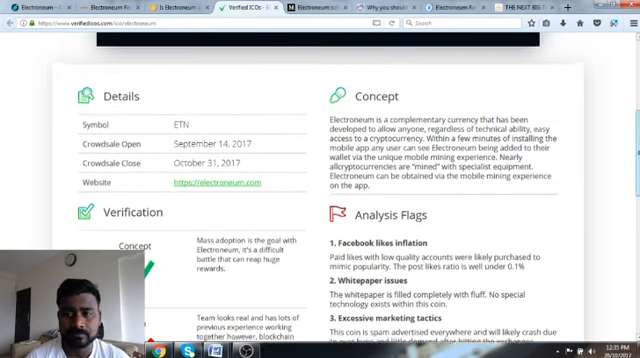
scroll(320, 180, "down", 1)
scroll(320, 180, "down", 1)
scroll(320, 180, "down", 1)
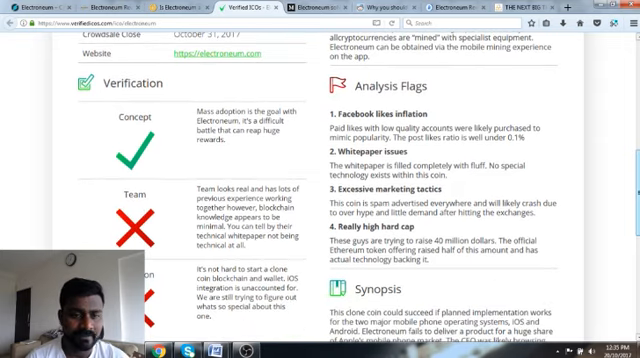
scroll(320, 180, "up", 2)
scroll(320, 180, "up", 2)
scroll(320, 180, "up", 2)
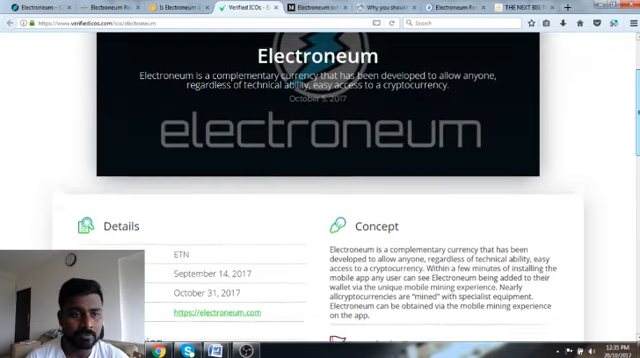
scroll(320, 180, "down", 1)
scroll(320, 180, "down", 2)
scroll(320, 180, "down", 2)
scroll(320, 180, "down", 1)
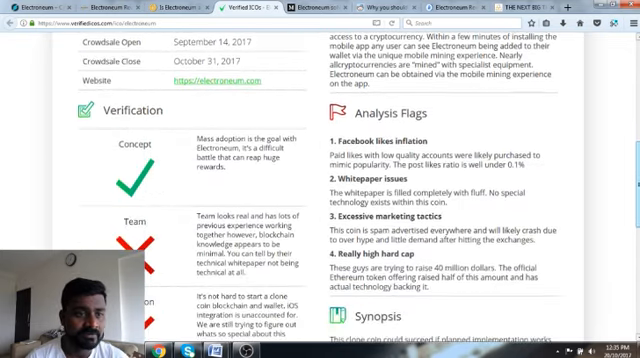
scroll(320, 180, "down", 1)
scroll(320, 180, "up", 1)
scroll(320, 180, "up", 2)
scroll(320, 180, "down", 1)
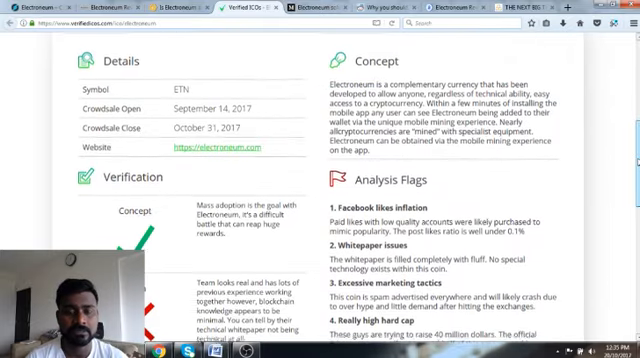
scroll(320, 180, "down", 1)
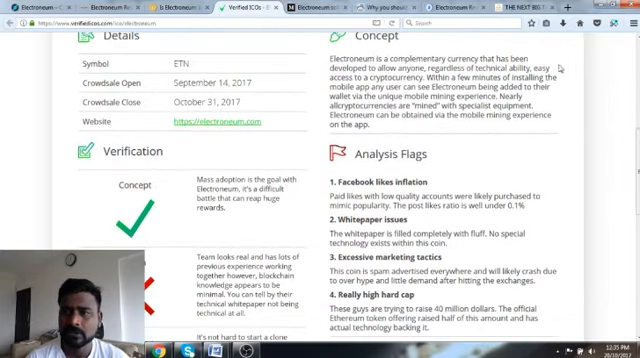
left_click_drag(380, 62, 500, 77)
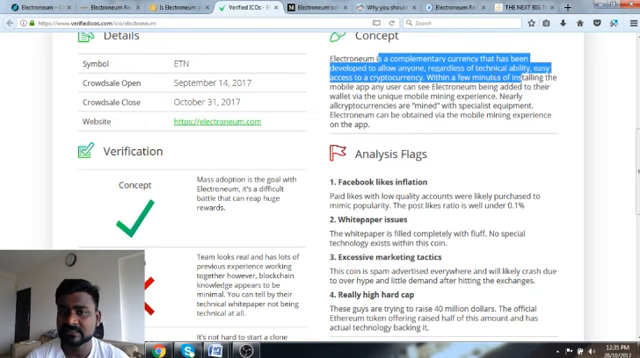
left_click(410, 68)
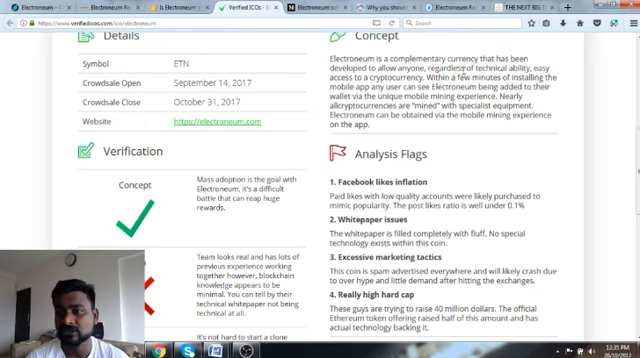
left_click_drag(458, 68, 458, 77)
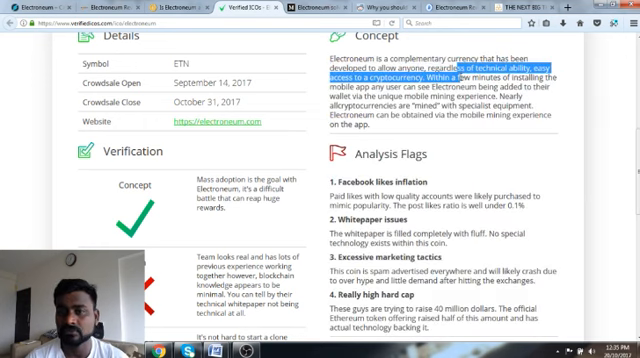
left_click(385, 87)
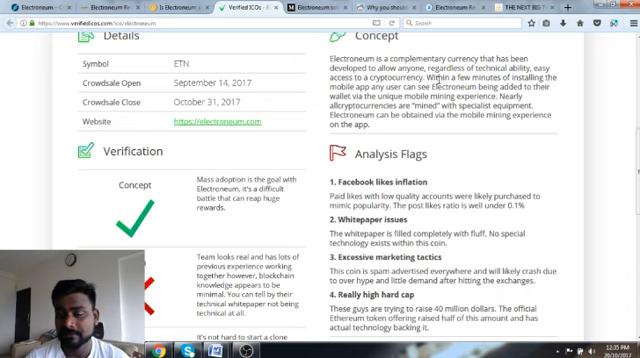
left_click_drag(437, 77, 490, 87)
left_click(560, 96)
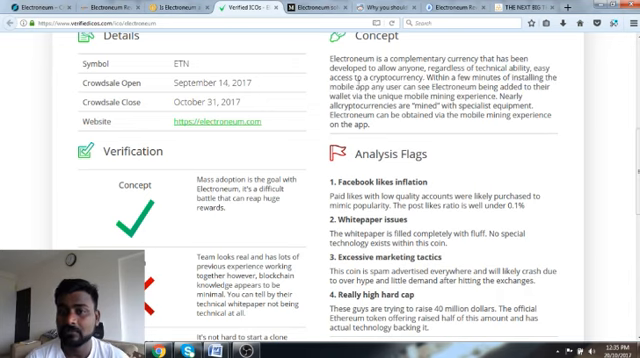
left_click_drag(535, 86, 450, 96)
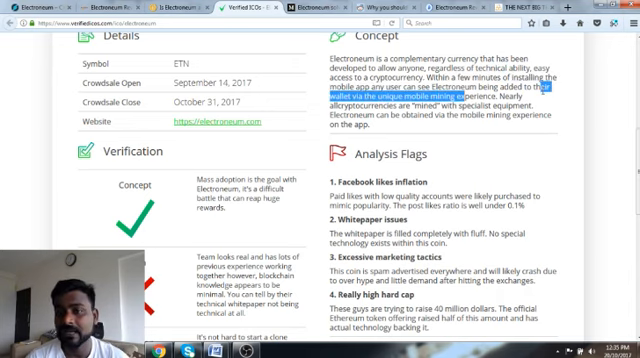
left_click(412, 92)
left_click_drag(366, 96, 520, 105)
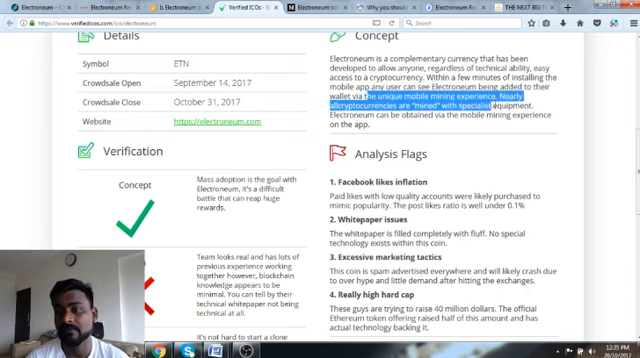
left_click(541, 101)
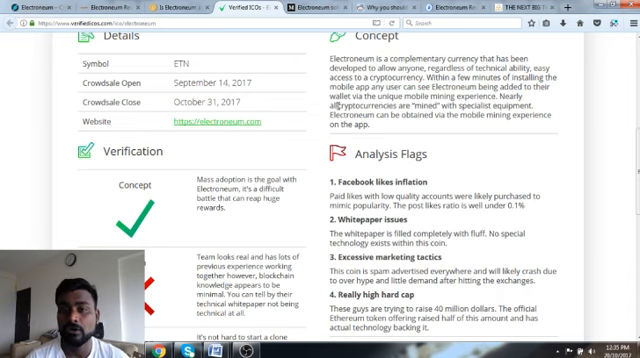
left_click_drag(338, 104, 561, 110)
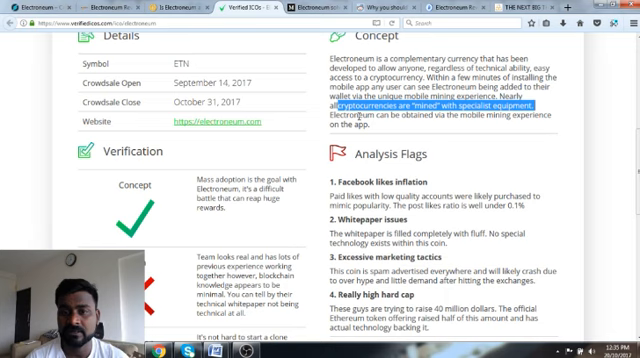
left_click(359, 118)
left_click_drag(368, 114, 350, 125)
left_click(442, 126)
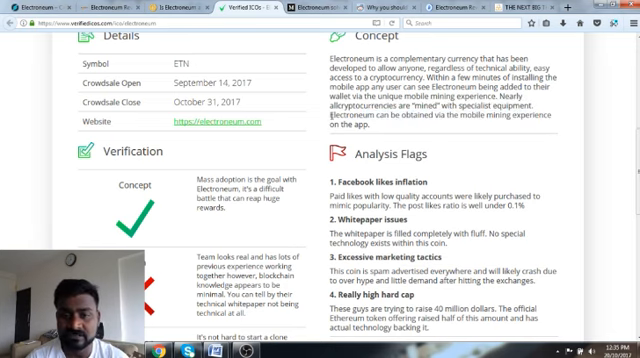
left_click_drag(331, 116, 360, 125)
left_click(360, 125)
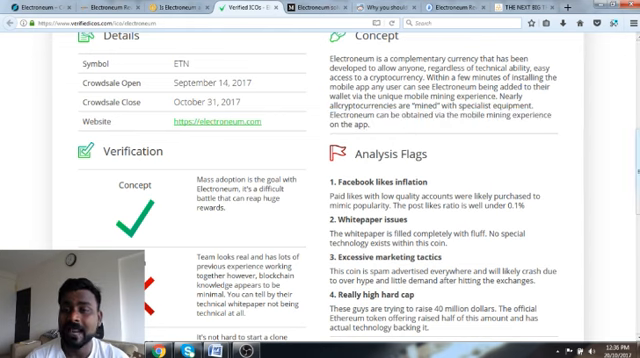
scroll(480, 180, "down", 1)
scroll(480, 180, "down", 1)
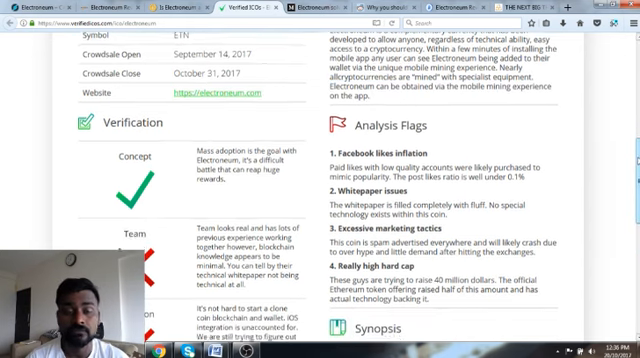
scroll(480, 180, "down", 1)
scroll(480, 180, "down", 1)
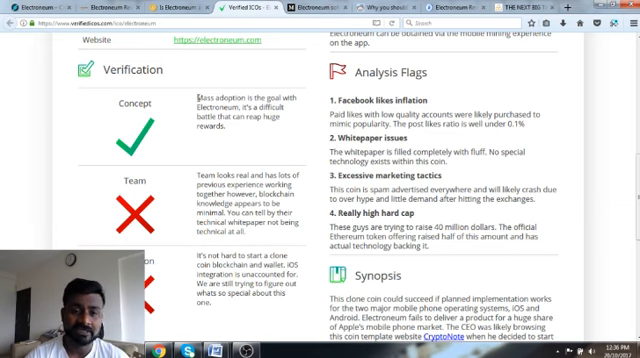
left_click_drag(198, 97, 233, 107)
left_click(260, 136)
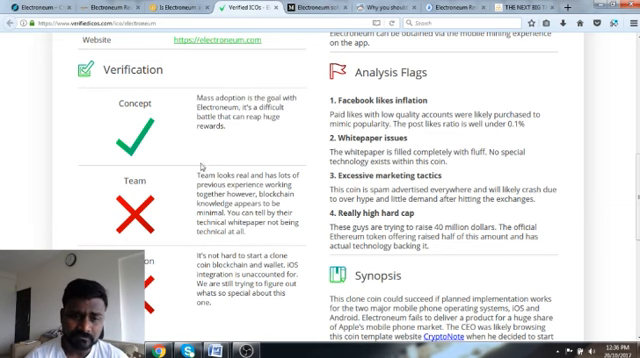
scroll(184, 183, "down", 3)
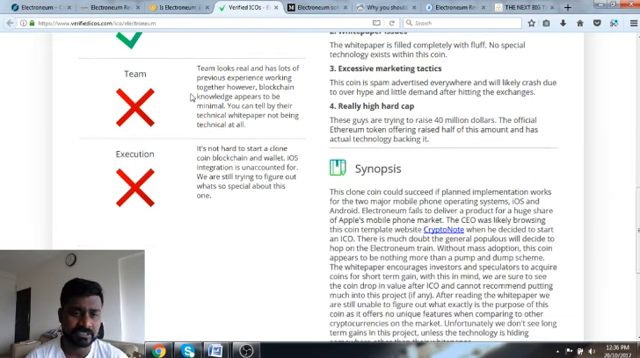
mouse_move(196, 66)
left_mouse_down()
mouse_move(289, 79)
mouse_move(295, 125)
left_mouse_up()
left_click(298, 99)
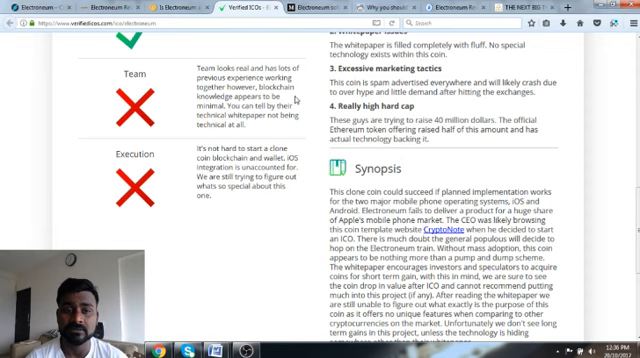
mouse_move(198, 95)
left_mouse_down()
mouse_move(232, 104)
mouse_move(269, 131)
left_mouse_up()
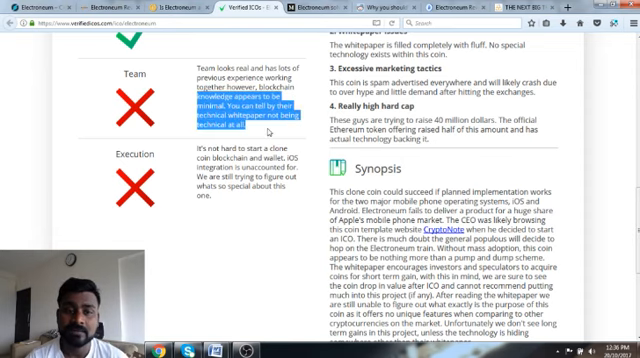
left_click(268, 129)
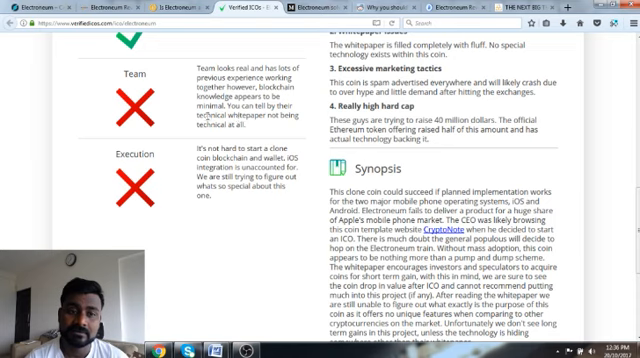
left_click_drag(198, 116, 236, 126)
left_click(269, 131)
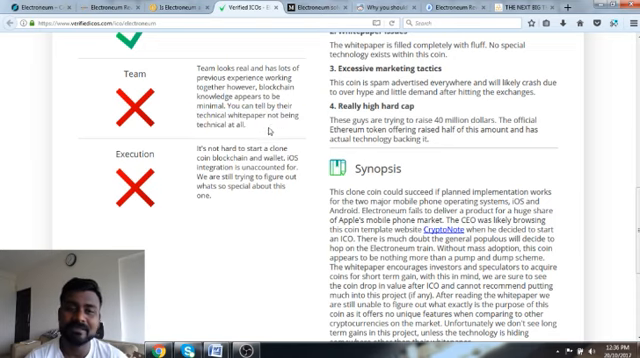
mouse_move(248, 125)
left_mouse_down()
mouse_move(199, 117)
mouse_move(229, 106)
left_mouse_up()
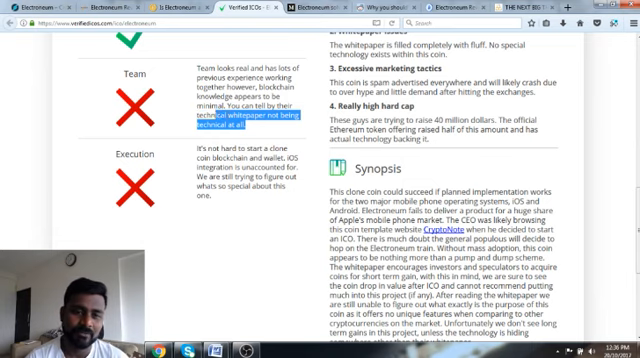
left_click(182, 72)
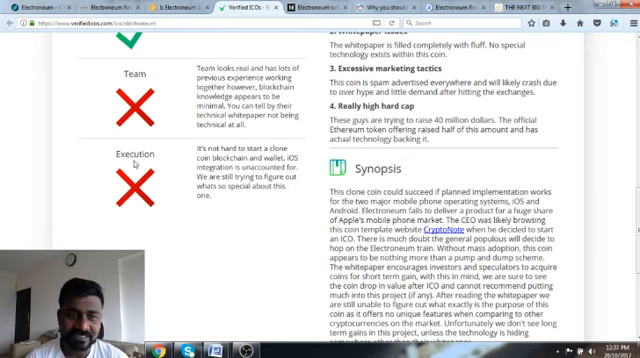
left_click_drag(206, 147, 288, 167)
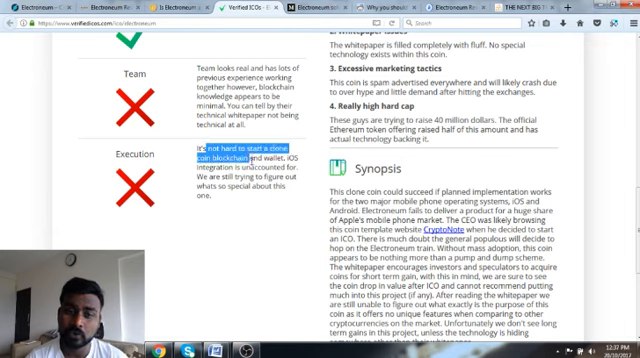
left_click(197, 168)
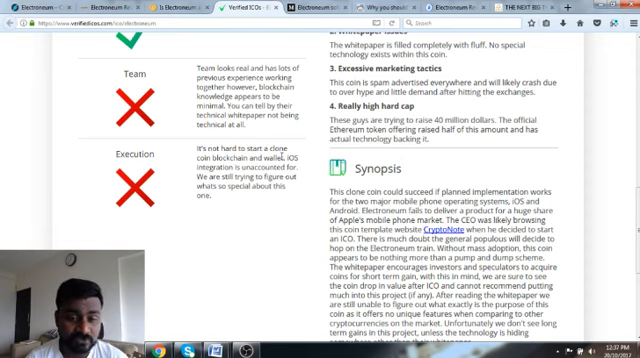
left_click_drag(211, 177, 290, 188)
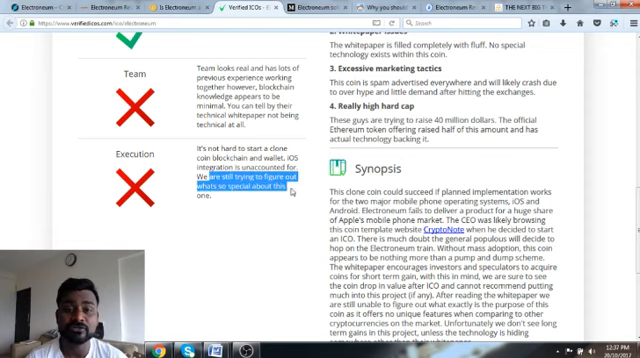
left_click(237, 213)
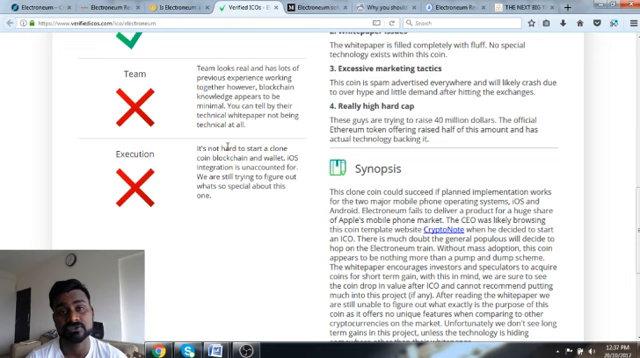
scroll(229, 147, "up", 1)
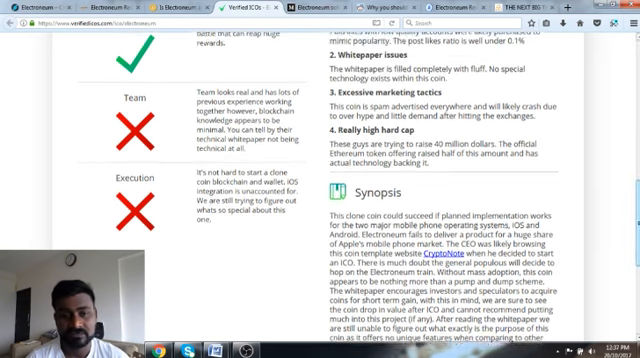
scroll(229, 147, "up", 2)
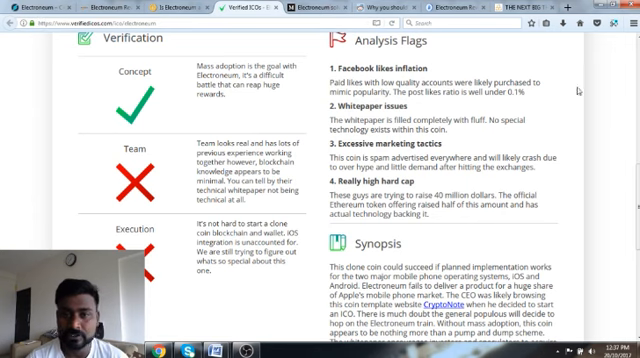
scroll(381, 100, "up", 2)
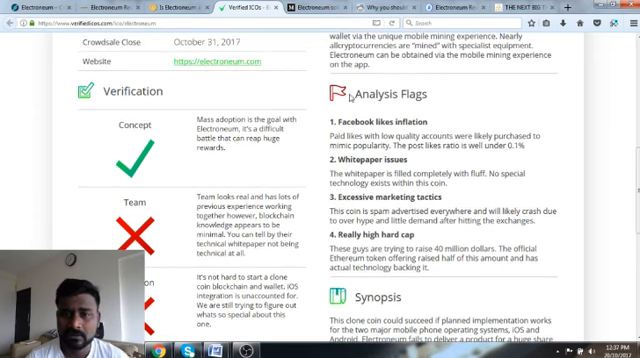
left_click_drag(350, 96, 430, 96)
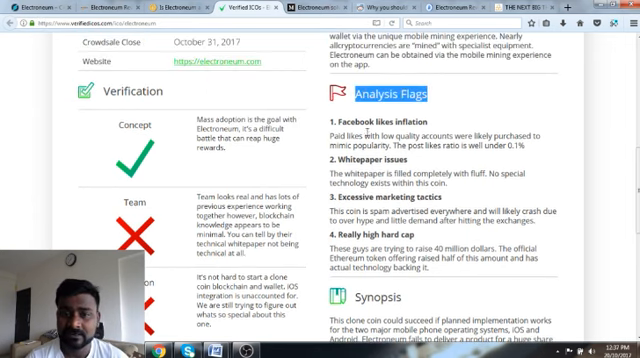
left_click(394, 126)
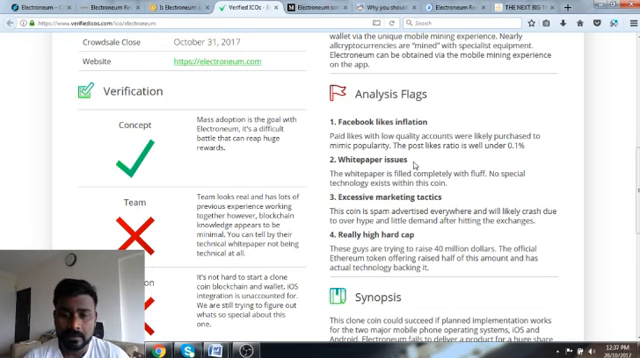
left_click_drag(338, 158, 408, 158)
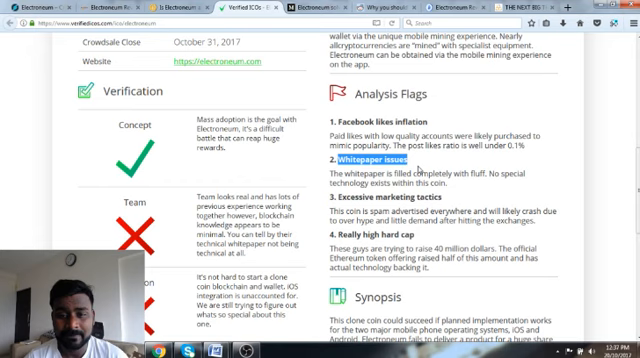
left_click(403, 172)
left_click_drag(373, 174, 450, 182)
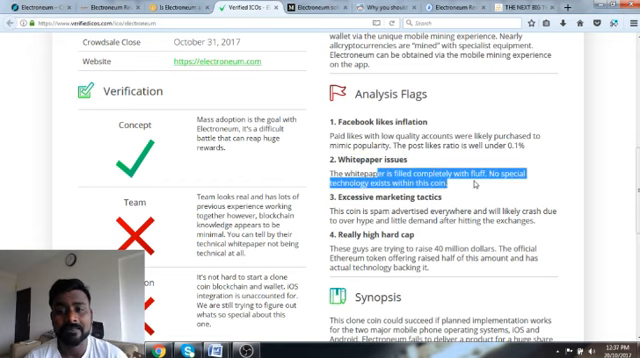
left_click(475, 190)
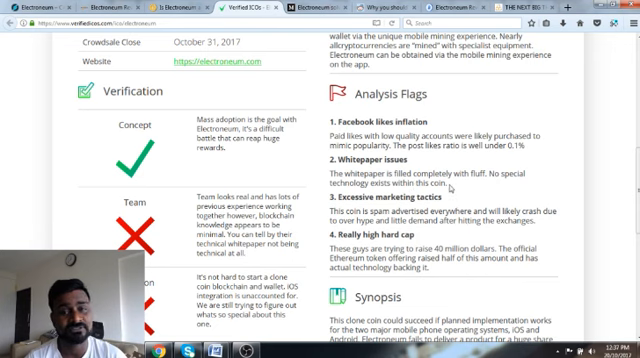
scroll(400, 200, "down", 2)
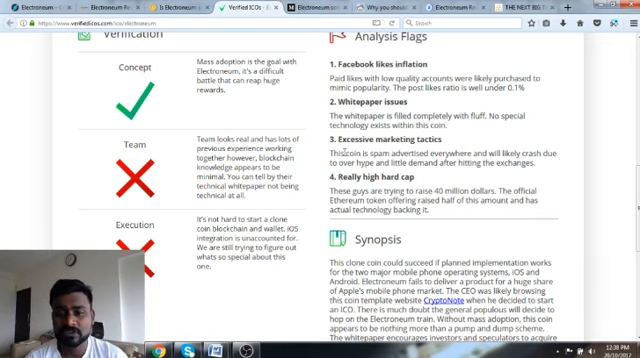
mouse_move(345, 153)
left_mouse_down()
mouse_move(563, 158)
mouse_move(488, 163)
left_mouse_up()
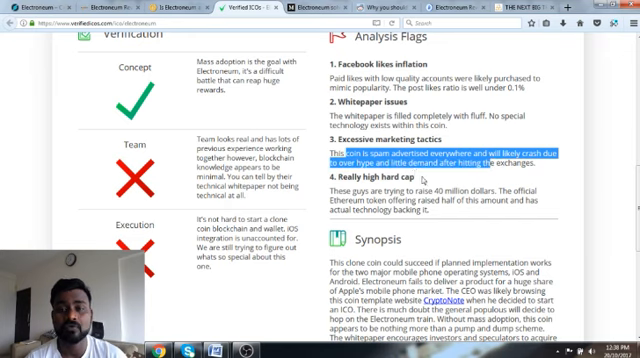
left_click(424, 180)
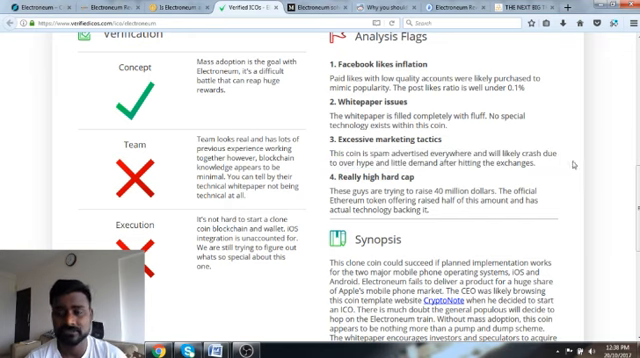
scroll(408, 180, "down", 1)
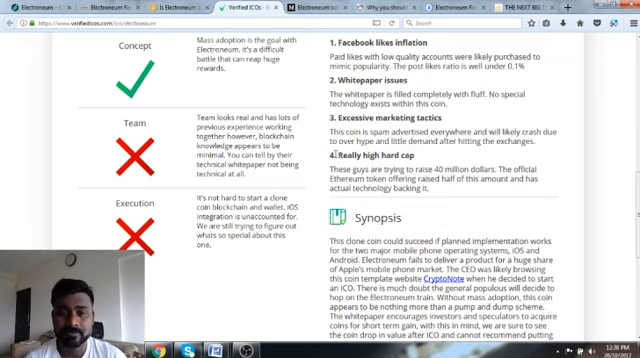
left_click_drag(333, 153, 414, 155)
left_click(377, 168)
left_click_drag(333, 169, 487, 181)
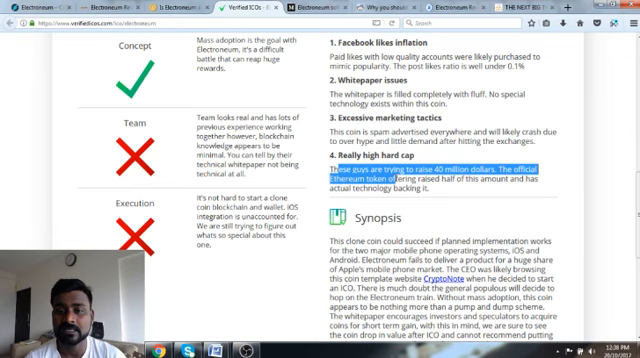
left_click(540, 185)
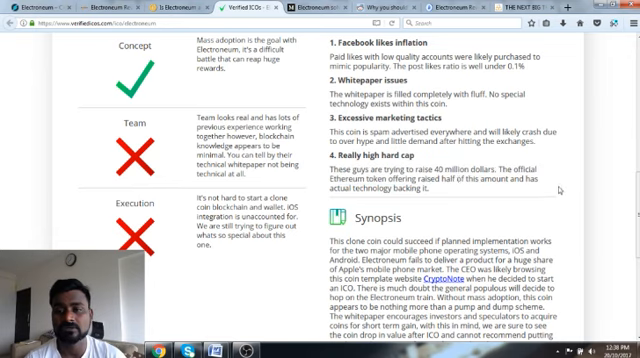
left_click_drag(338, 179, 475, 189)
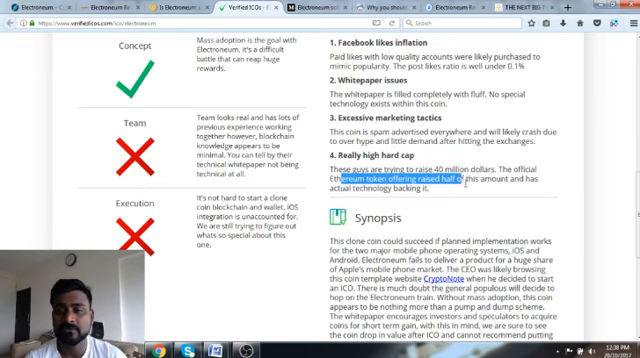
left_click(436, 192)
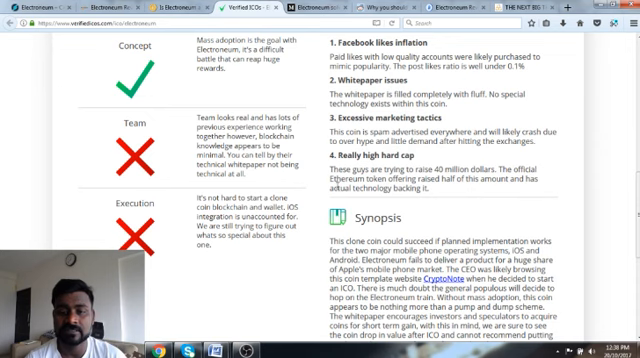
left_click_drag(332, 188, 360, 188)
left_click(447, 160)
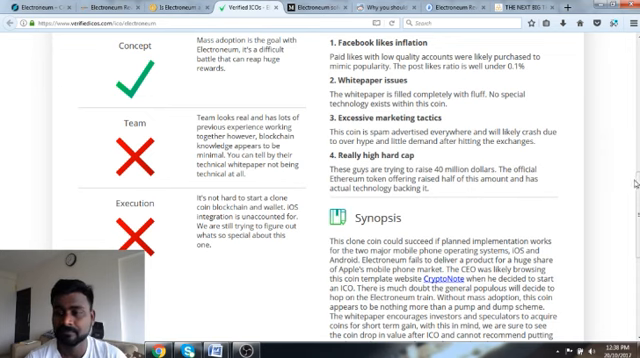
scroll(447, 160, "down", 2)
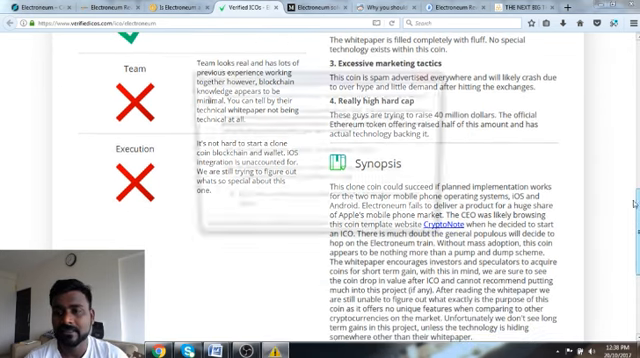
left_click(438, 76)
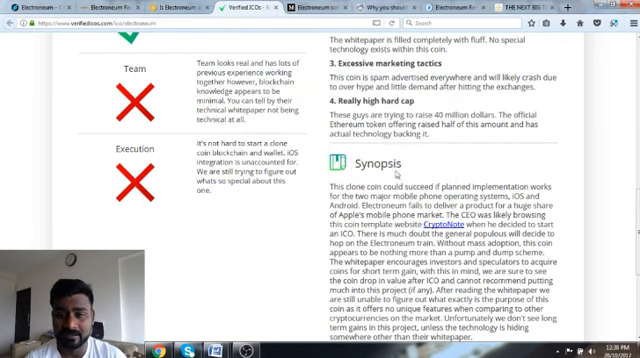
scroll(371, 186, "down", 2)
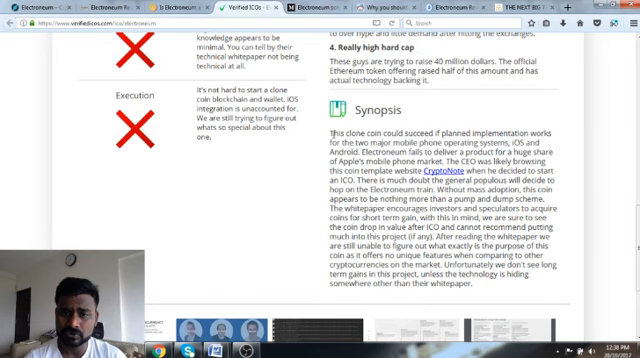
left_click_drag(331, 133, 548, 143)
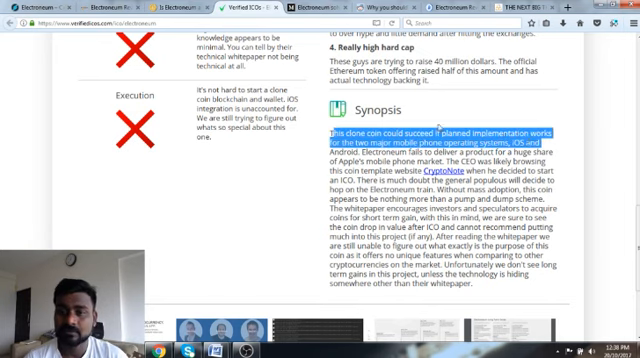
left_click(387, 127)
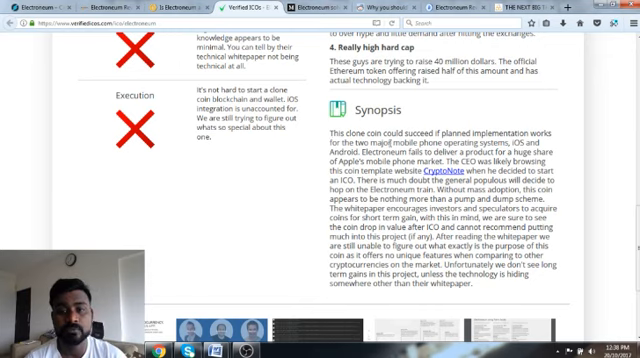
left_click_drag(393, 143, 490, 152)
left_click(397, 162)
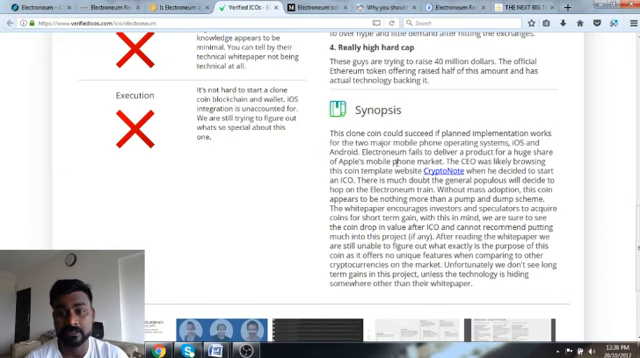
mouse_move(363, 152)
left_mouse_down()
mouse_move(550, 162)
mouse_move(440, 172)
left_mouse_up()
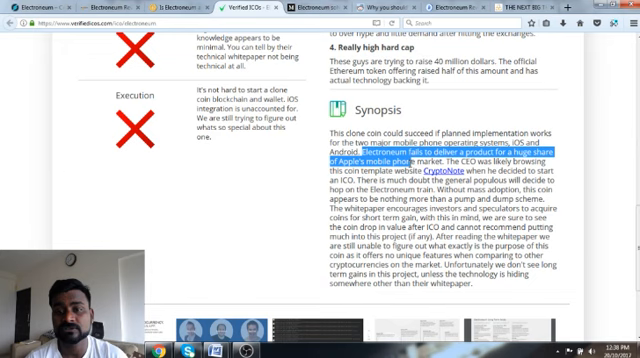
left_click(568, 172)
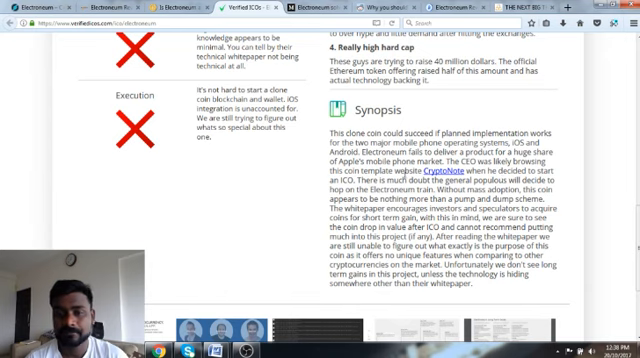
double_click(348, 180)
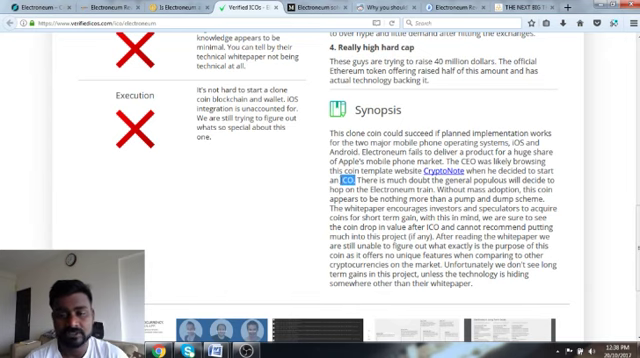
left_click(550, 236)
scroll(500, 230, "down", 5)
scroll(500, 230, "down", 5)
scroll(442, 233, "up", 12)
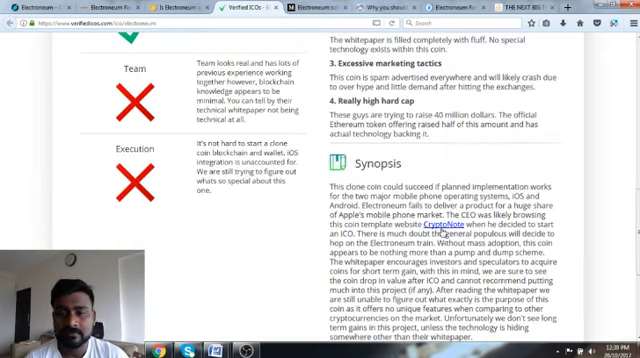
scroll(442, 233, "up", 4)
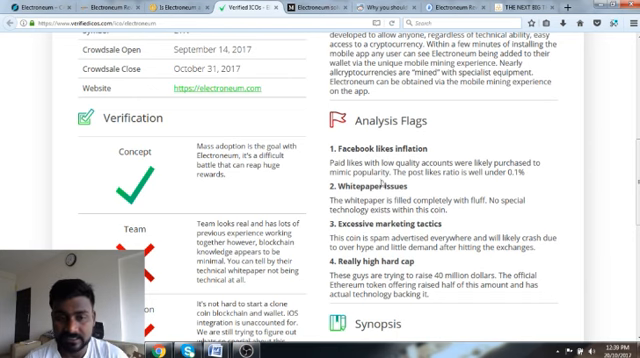
scroll(381, 183, "up", 1)
scroll(381, 183, "down", 3)
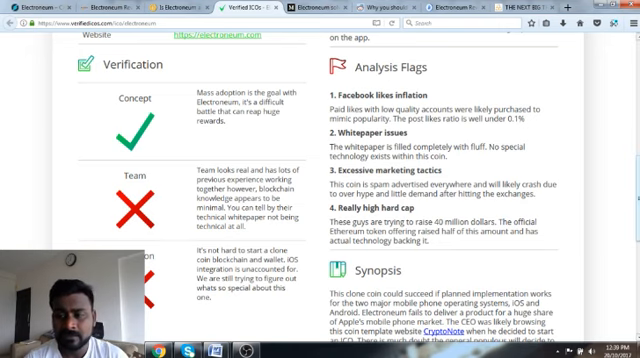
scroll(381, 183, "up", 3)
scroll(381, 183, "up", 3)
scroll(381, 183, "up", 3)
scroll(381, 183, "up", 2)
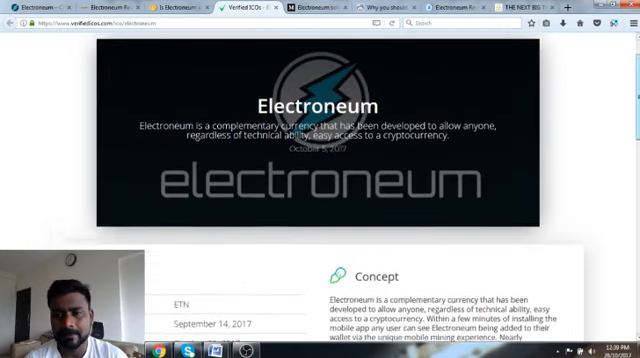
scroll(381, 183, "up", 1)
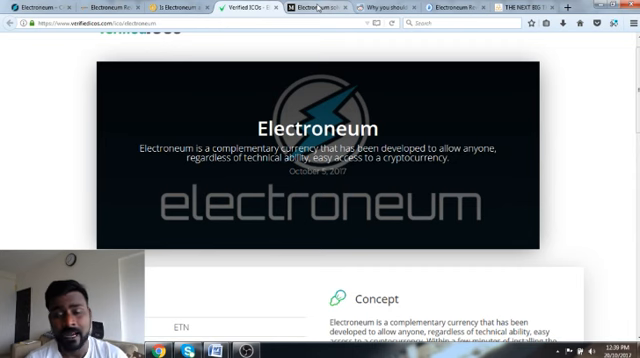
Switch to the Medium critique and highlight its title 'Electroneum solves no problem in the blockchain space'
left_click(314, 8)
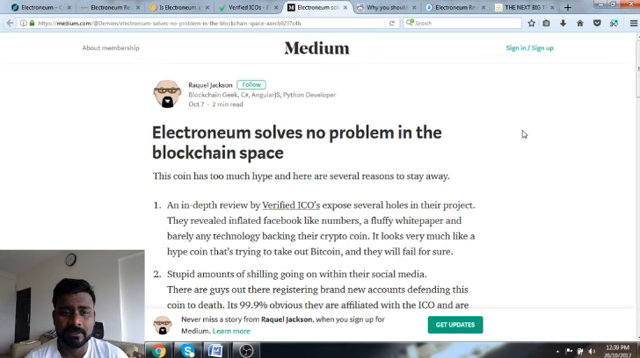
scroll(517, 138, "down", 2)
scroll(371, 140, "up", 2)
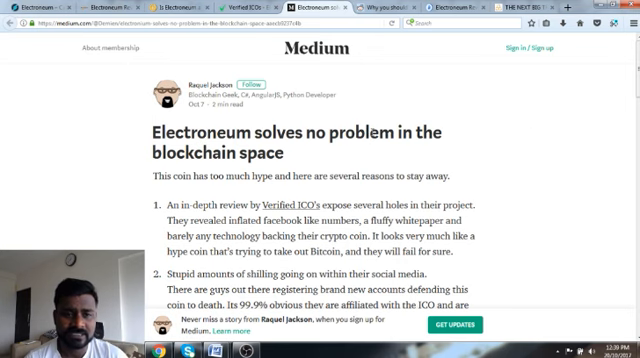
left_click_drag(153, 132, 478, 162)
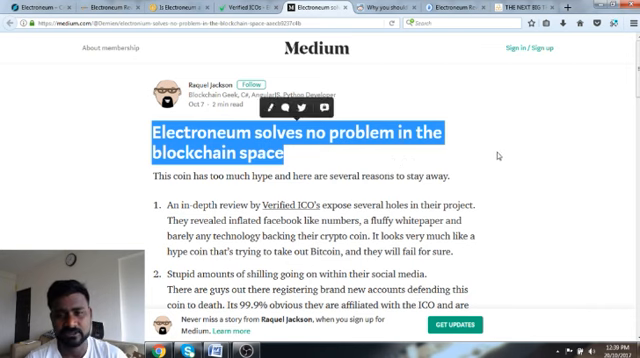
left_click(460, 155)
scroll(302, 155, "down", 2)
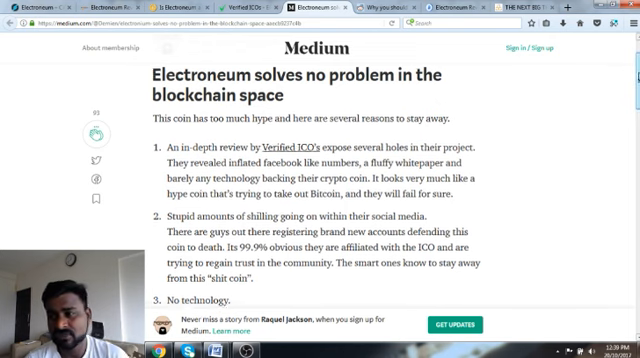
scroll(320, 200, "down", 3)
scroll(320, 200, "down", 1)
scroll(320, 200, "up", 1)
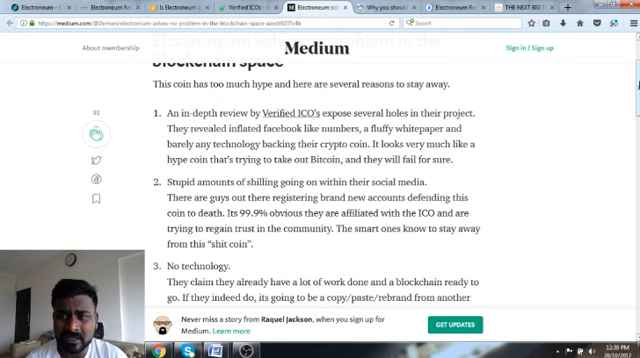
scroll(330, 200, "up", 1)
scroll(330, 200, "up", 2)
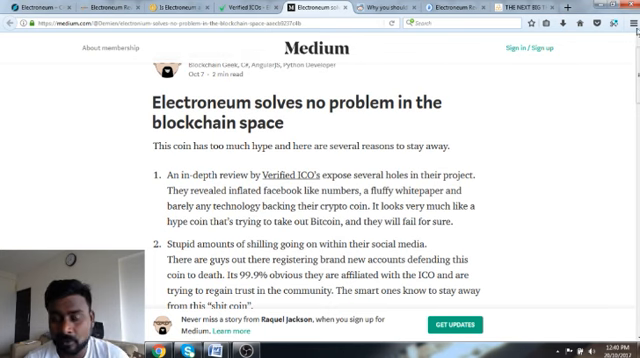
scroll(330, 200, "down", 2)
scroll(330, 200, "down", 2)
scroll(330, 200, "down", 2)
scroll(330, 200, "down", 2)
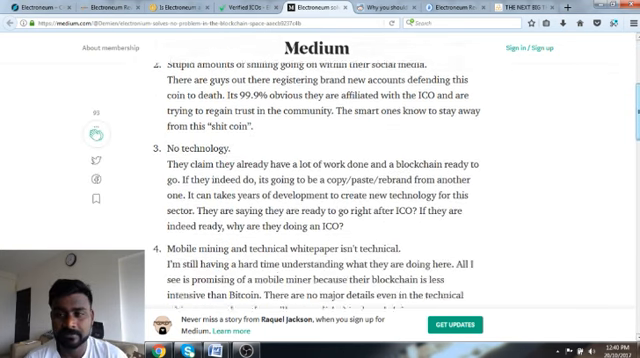
scroll(330, 200, "down", 2)
scroll(330, 200, "down", 2)
scroll(330, 200, "down", 2)
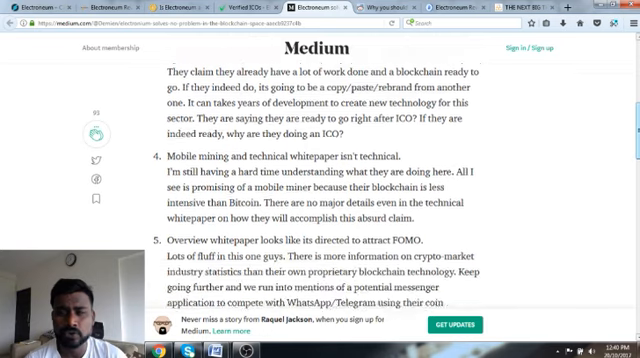
scroll(330, 200, "down", 2)
scroll(330, 200, "down", 1)
scroll(330, 200, "up", 2)
scroll(330, 200, "up", 4)
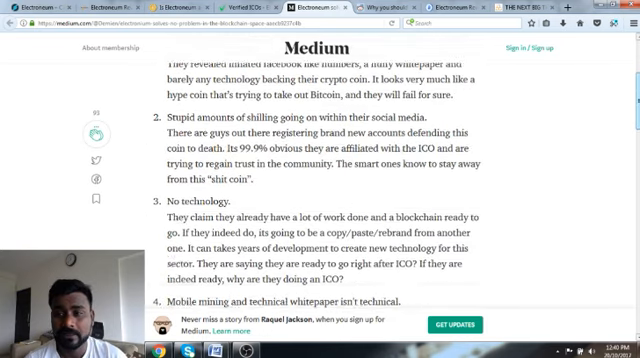
scroll(330, 200, "up", 2)
scroll(330, 200, "up", 2)
scroll(330, 200, "up", 1)
scroll(330, 200, "up", 1)
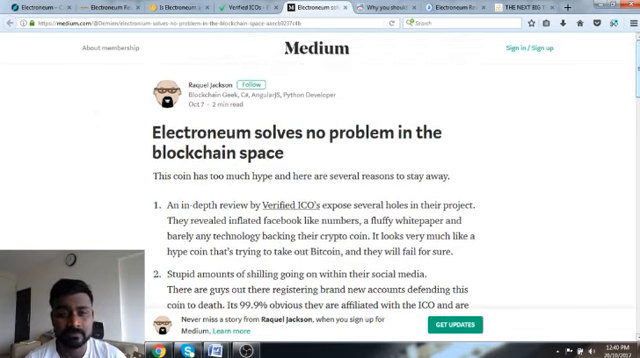
scroll(330, 200, "down", 1)
scroll(330, 200, "down", 2)
scroll(330, 200, "down", 2)
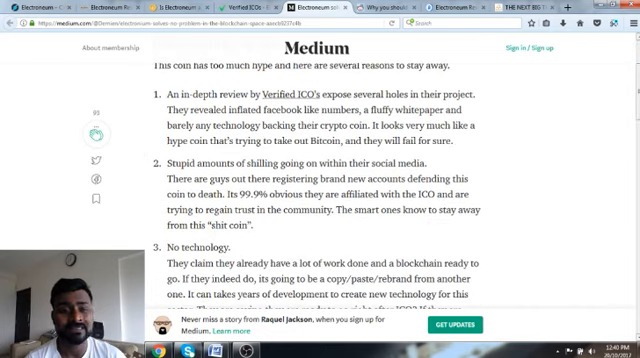
scroll(148, 155, "up", 2)
scroll(148, 155, "up", 1)
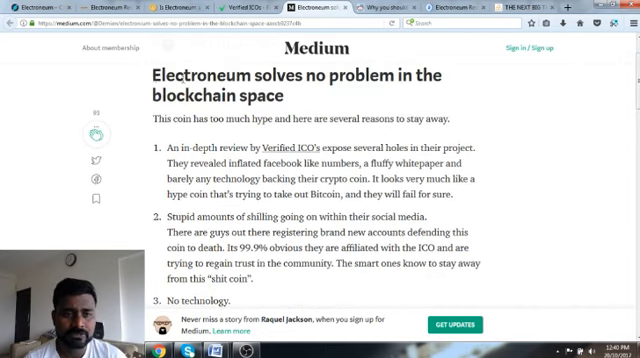
Highlight the title with its opening sentence and the shilling passage while reading
left_click_drag(152, 70, 433, 118)
left_click(155, 131)
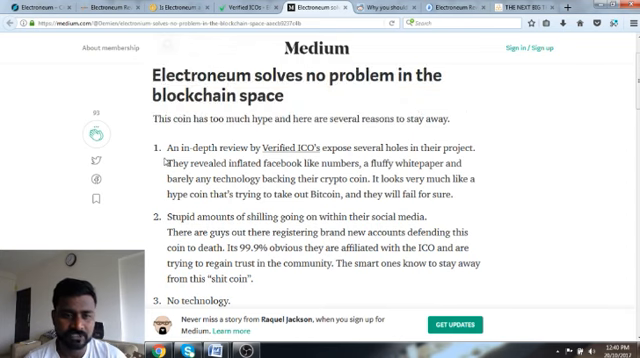
scroll(165, 162, "down", 2)
scroll(165, 162, "down", 3)
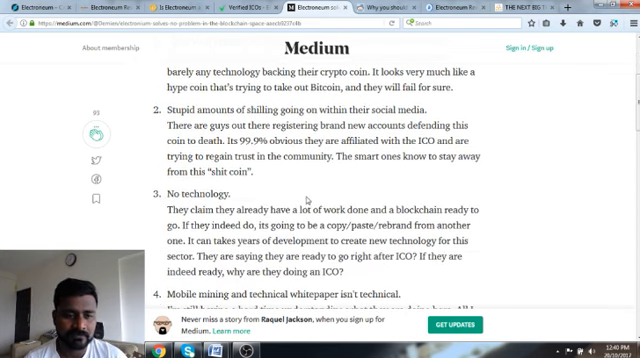
scroll(307, 199, "up", 5)
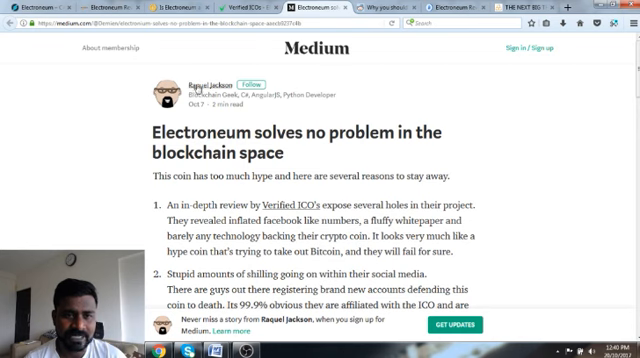
scroll(451, 127, "down", 1)
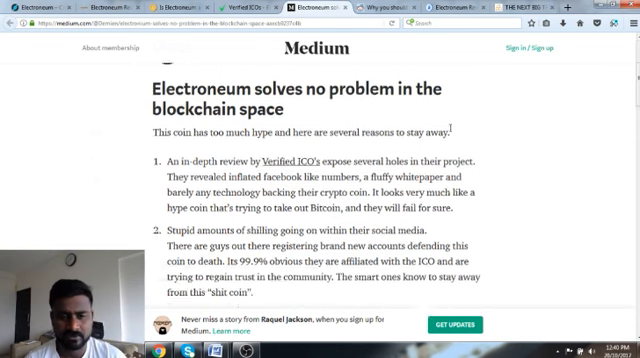
scroll(451, 127, "down", 2)
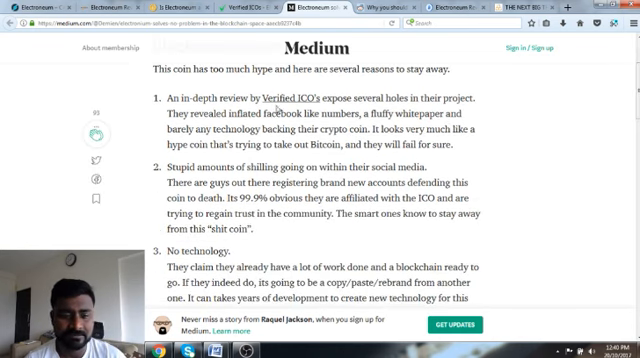
scroll(310, 243, "down", 1)
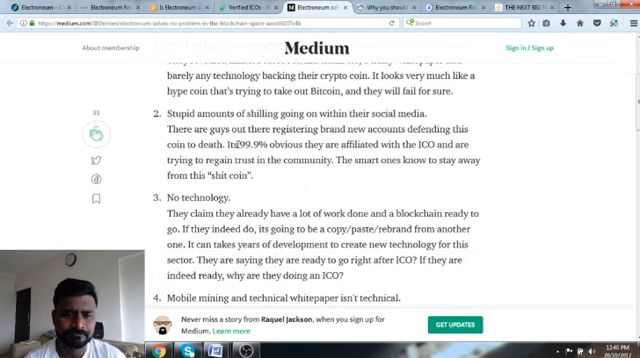
left_click_drag(170, 113, 428, 113)
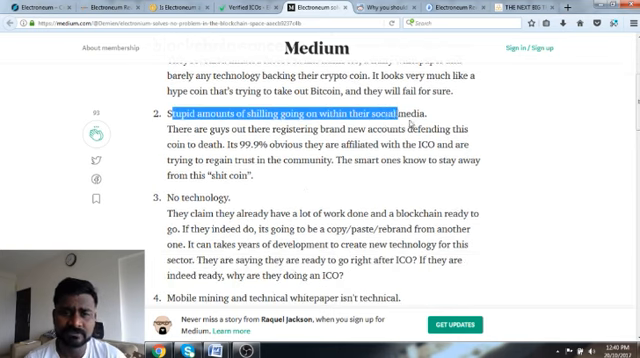
left_click(503, 126)
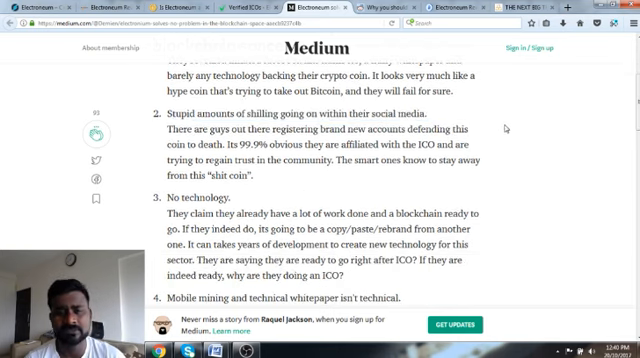
scroll(352, 113, "down", 1)
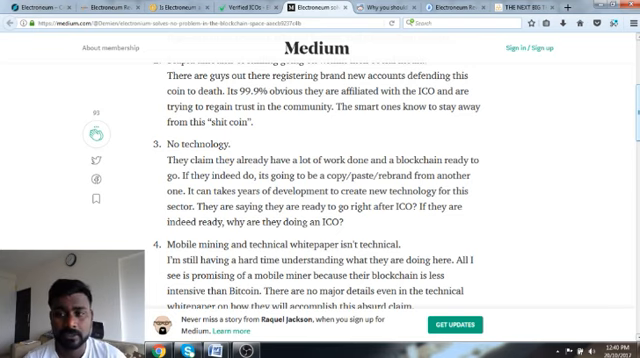
scroll(320, 180, "down", 2)
scroll(320, 180, "down", 2)
scroll(320, 180, "down", 1)
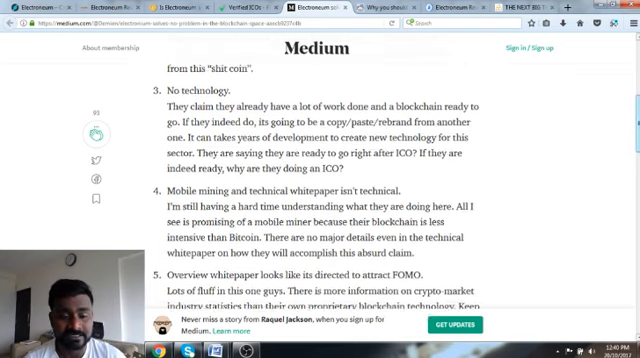
scroll(320, 180, "down", 2)
scroll(320, 180, "down", 1)
scroll(320, 180, "down", 1)
scroll(320, 180, "down", 1)
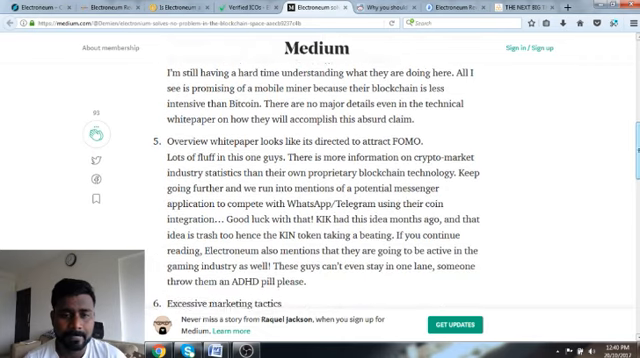
scroll(320, 180, "down", 1)
scroll(320, 180, "down", 1)
scroll(320, 180, "down", 1)
scroll(320, 180, "down", 1)
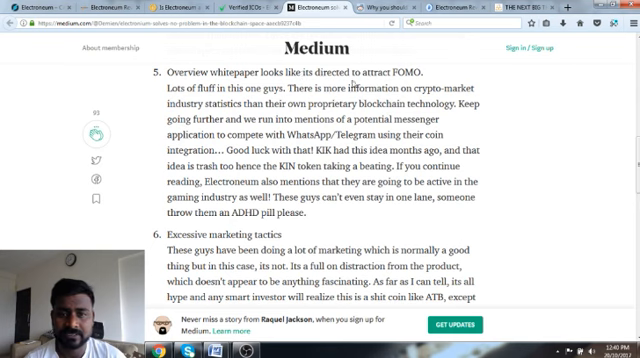
scroll(340, 120, "down", 1)
scroll(300, 160, "down", 2)
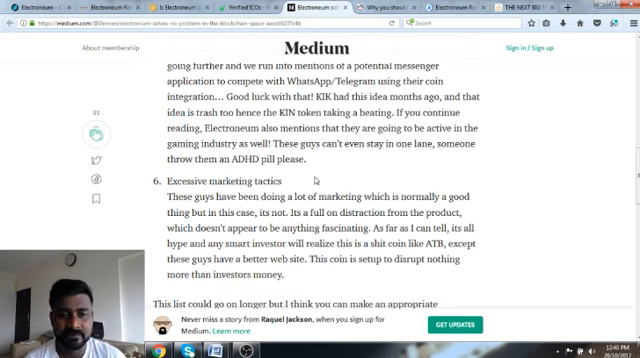
scroll(316, 181, "down", 4)
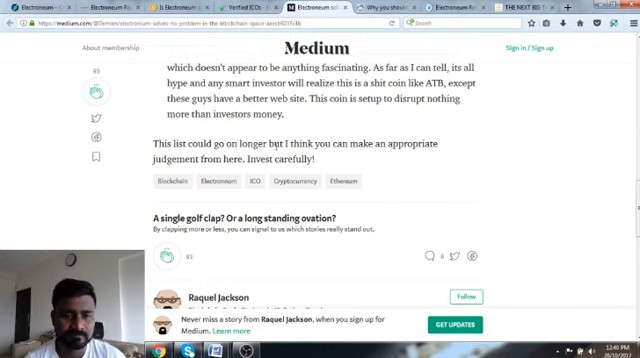
Select the whole closing paragraph 'This list could go on longer… Invest carefully!' after a partial first attempt
left_click_drag(186, 143, 271, 143)
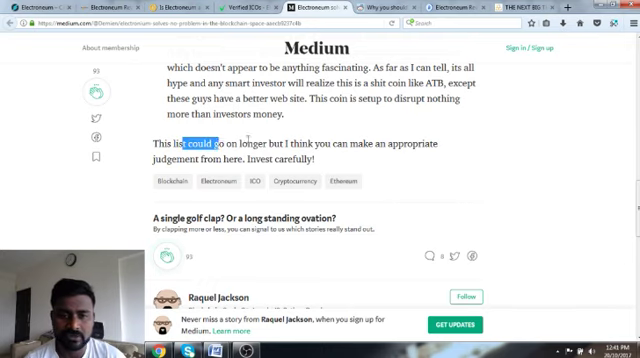
left_click(353, 157)
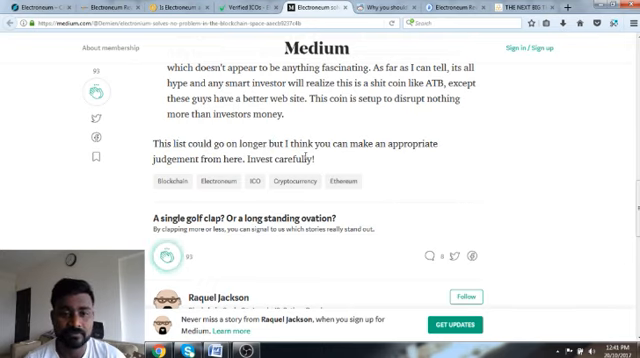
left_click_drag(316, 160, 153, 143)
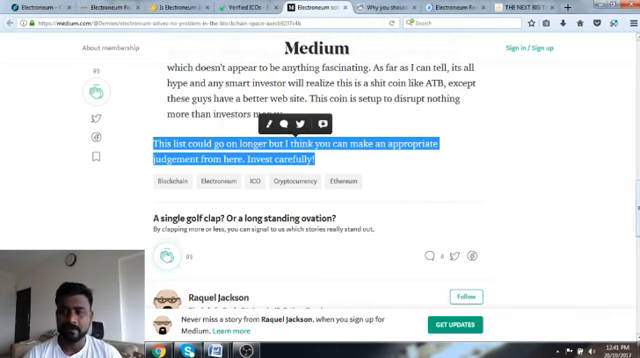
scroll(320, 180, "up", 3)
scroll(320, 180, "up", 5)
scroll(320, 180, "up", 4)
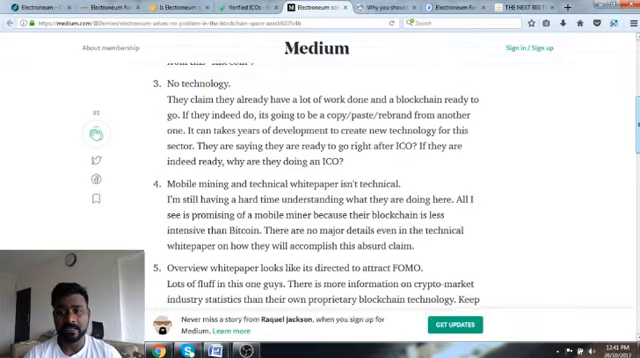
scroll(320, 180, "up", 4)
scroll(320, 180, "up", 2)
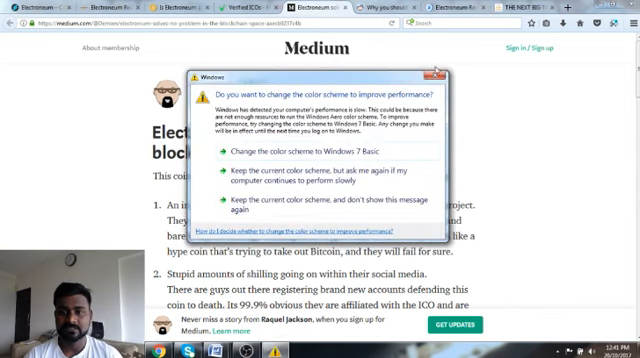
Close the Windows color-scheme dialog and step through the Verified ICOs and Electroneum tabs back to the Bitcoin Exchange Guide review
left_click(431, 76)
left_click(248, 8)
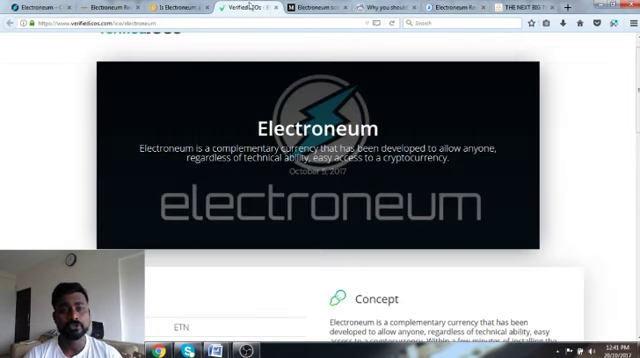
left_click(45, 8)
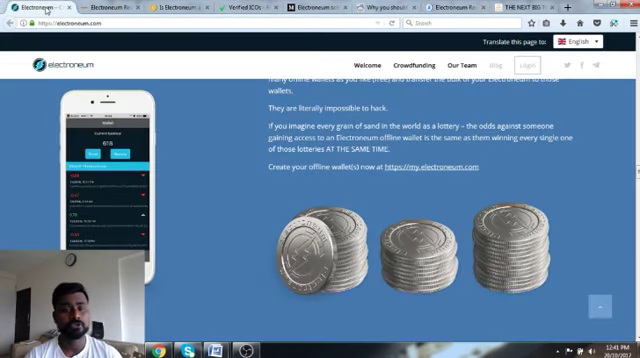
left_click(110, 8)
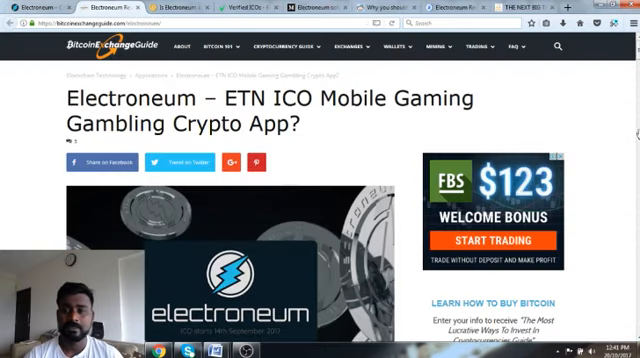